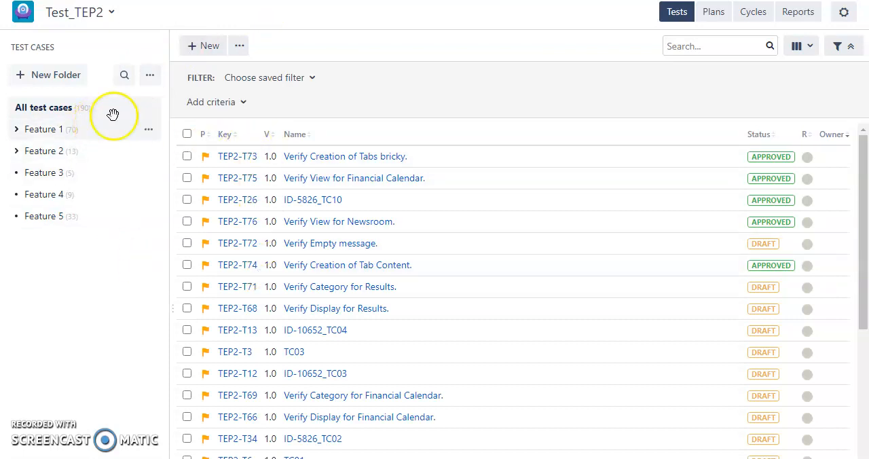
Step: Create a test case folder named "Test Training" and open it
{"action": "left_click", "coordinate": [34, 78]}
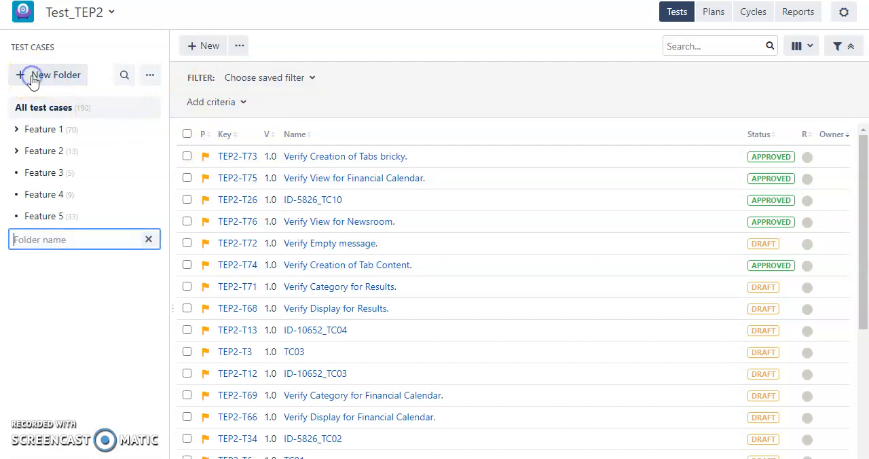
{"action": "type", "text": "Test Training"}
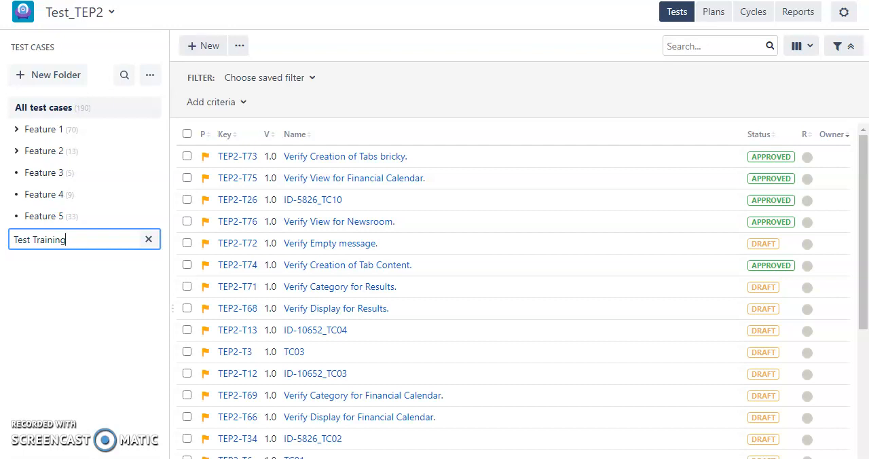
{"action": "left_click", "coordinate": [27, 281]}
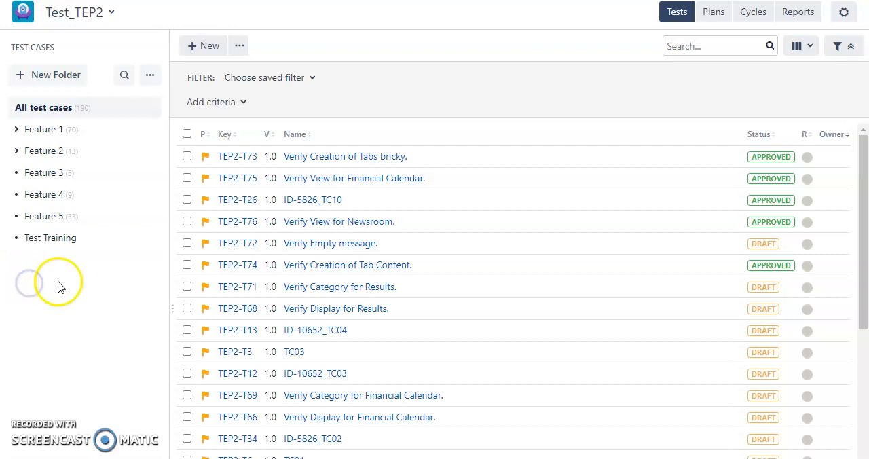
{"action": "left_click", "coordinate": [90, 237]}
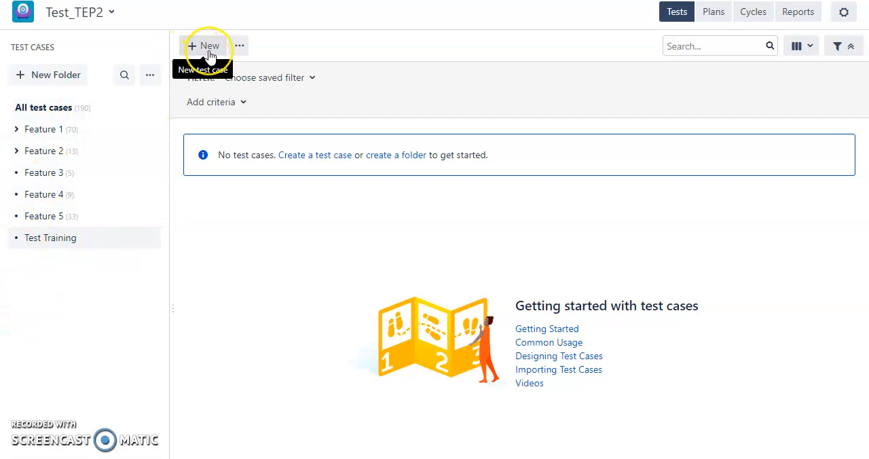
Step: Look over the options for creating and importing test cases and the project's Plans, Cycles and Reports sections
{"action": "left_click", "coordinate": [239, 49]}
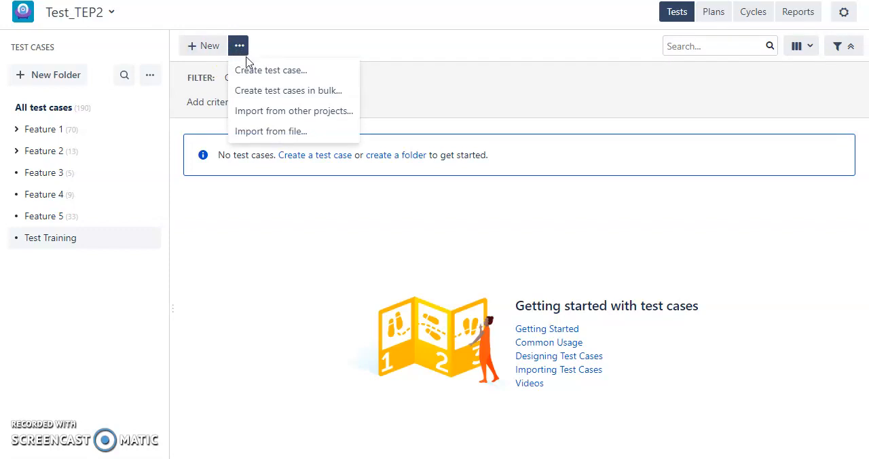
{"action": "left_click", "coordinate": [309, 114]}
{"action": "left_click", "coordinate": [306, 231]}
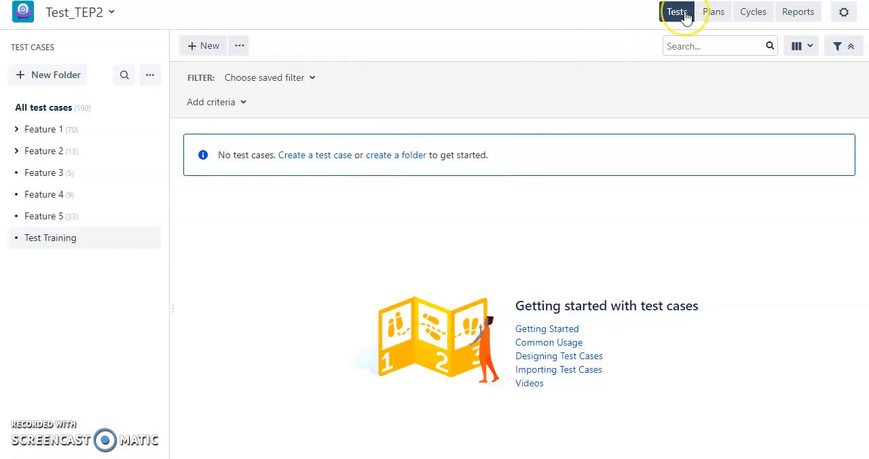
{"action": "left_click", "coordinate": [717, 15]}
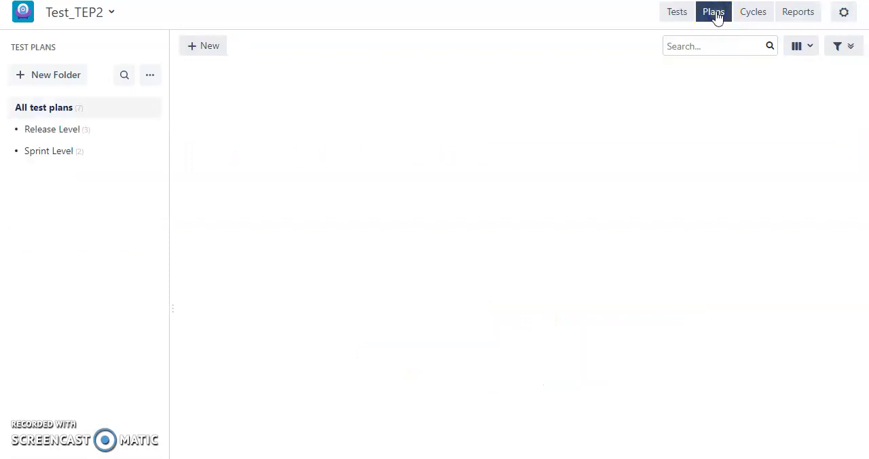
{"action": "left_click", "coordinate": [682, 18]}
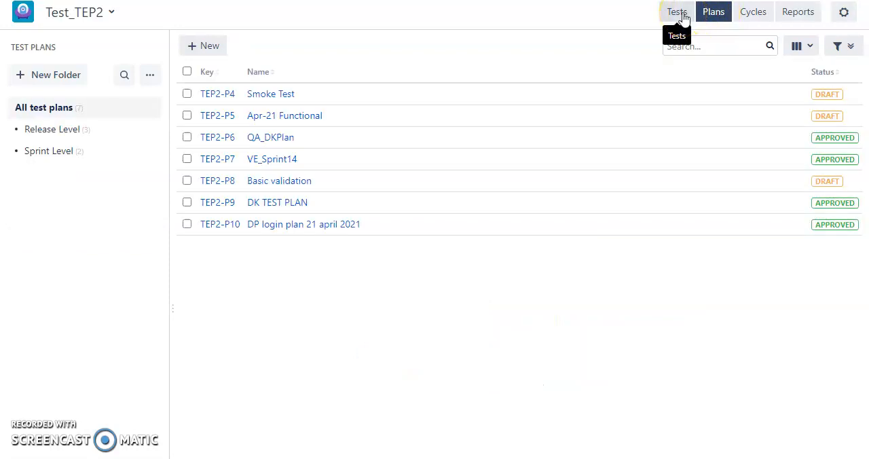
{"action": "left_click", "coordinate": [751, 21]}
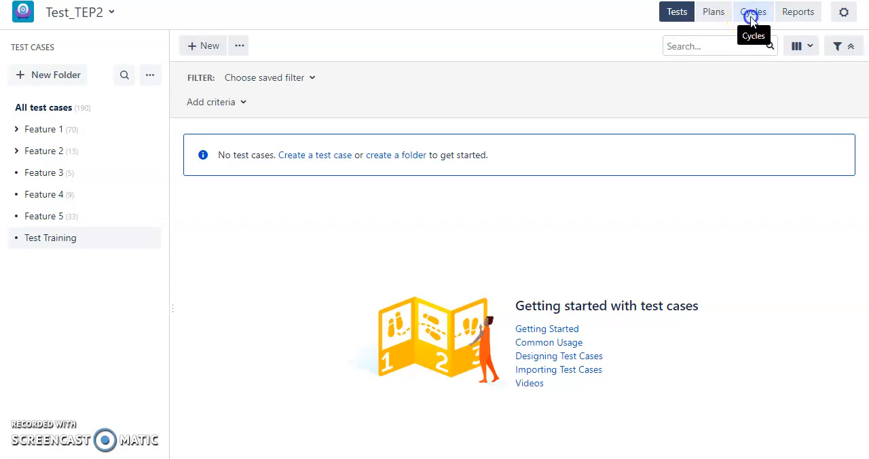
{"action": "left_click", "coordinate": [802, 21]}
{"action": "left_click", "coordinate": [667, 19]}
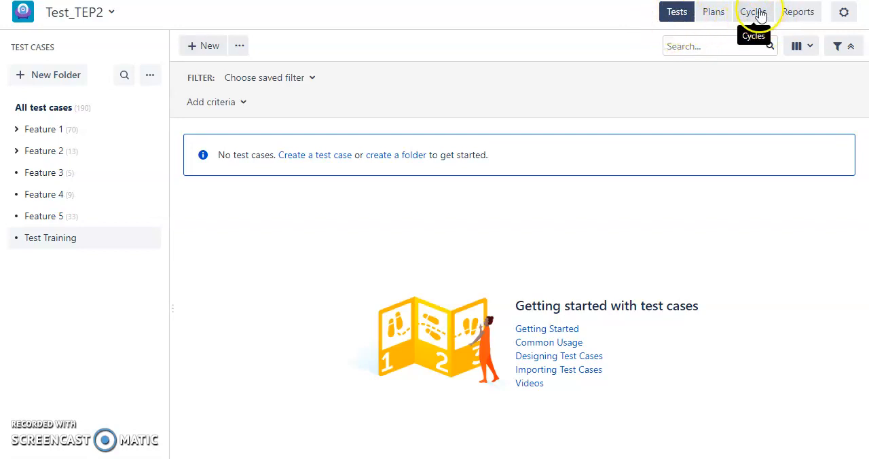
{"action": "left_click", "coordinate": [714, 16]}
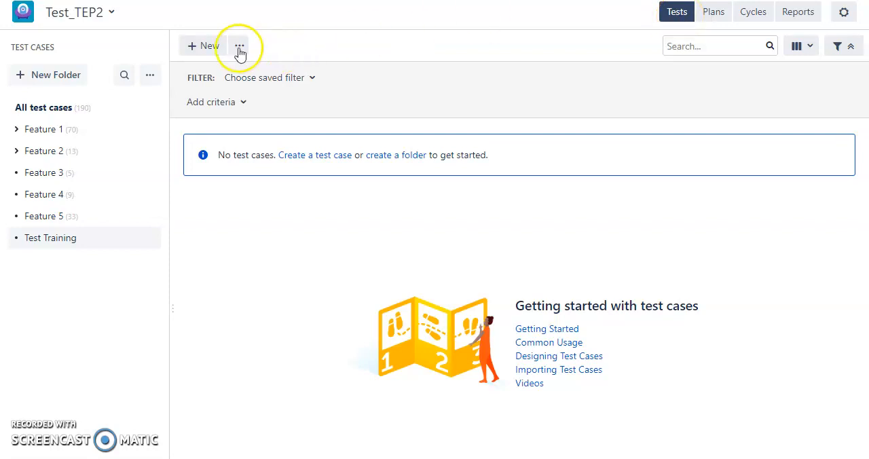
Step: Start a new test case in the Test Training folder and name it "Login test"
{"action": "left_click", "coordinate": [196, 48]}
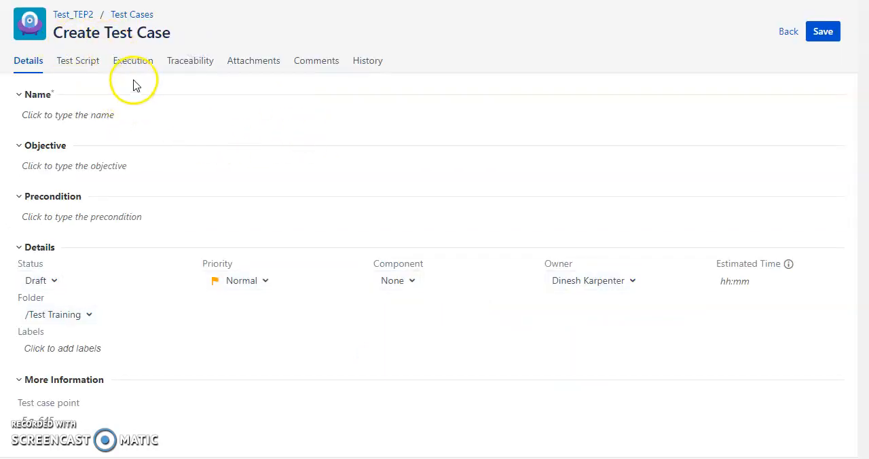
{"action": "left_click", "coordinate": [97, 115]}
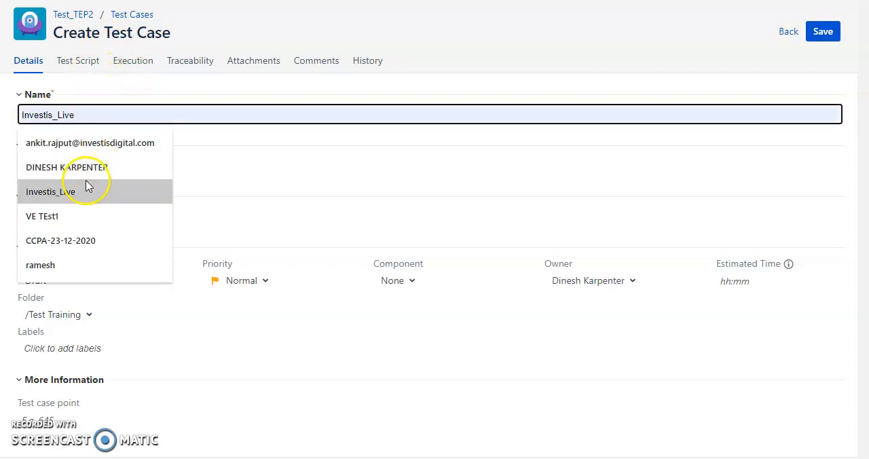
{"action": "type", "text": "Lo"}
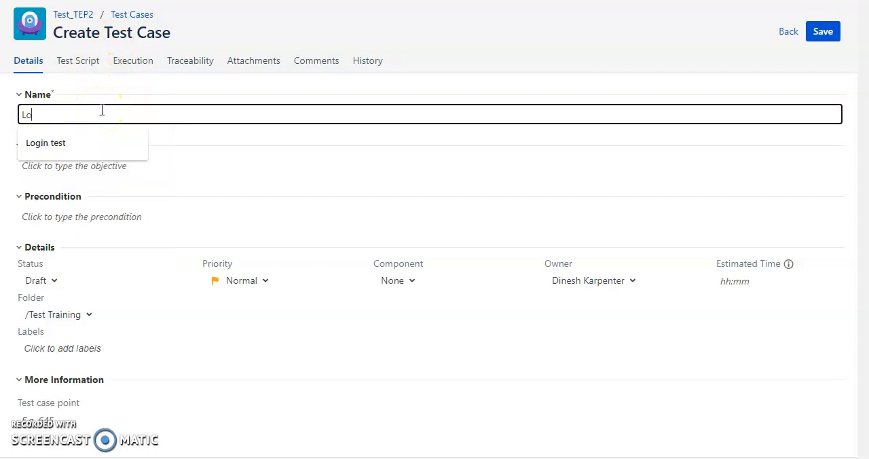
{"action": "key", "text": "Down"}
{"action": "key", "text": "Return"}
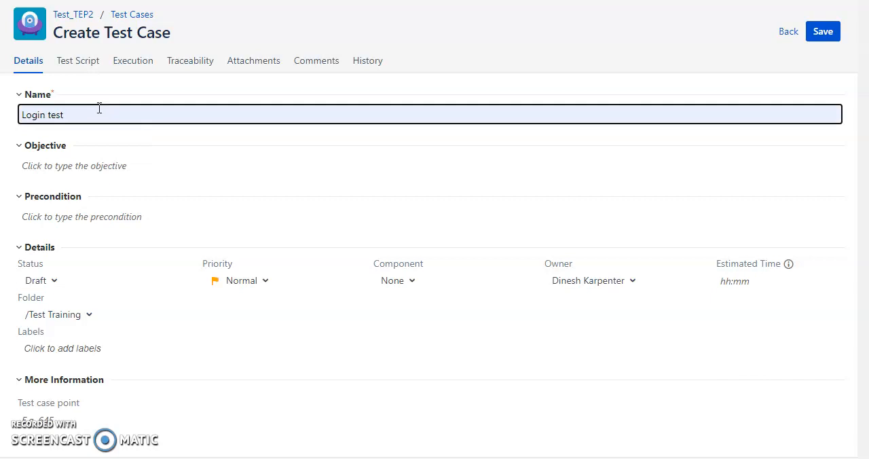
Step: Fill in the objective "Test" and the precondition "Browser should be opened"
{"action": "left_click", "coordinate": [117, 167]}
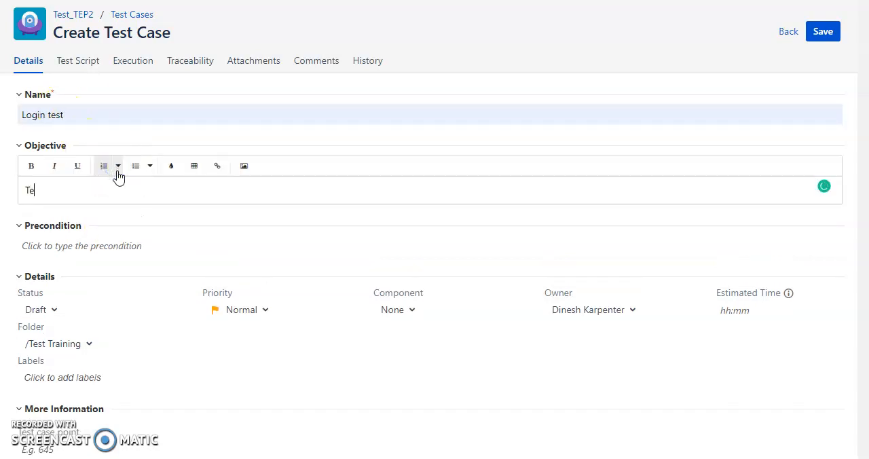
{"action": "left_click", "coordinate": [125, 248]}
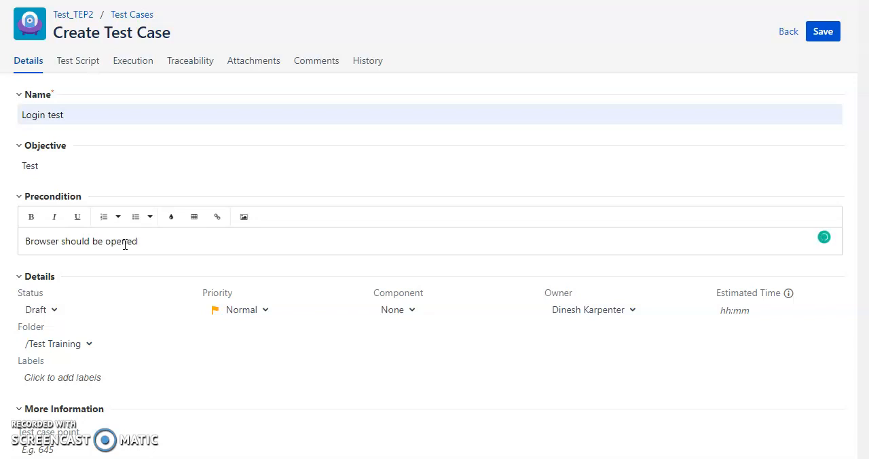
{"action": "left_click", "coordinate": [40, 316]}
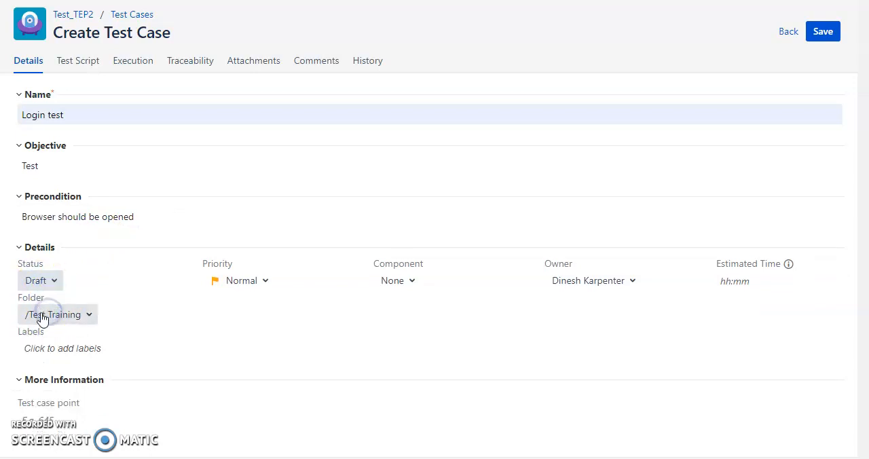
Step: Set the test case's status to Approved and check the available priority and component options
{"action": "left_click", "coordinate": [35, 280]}
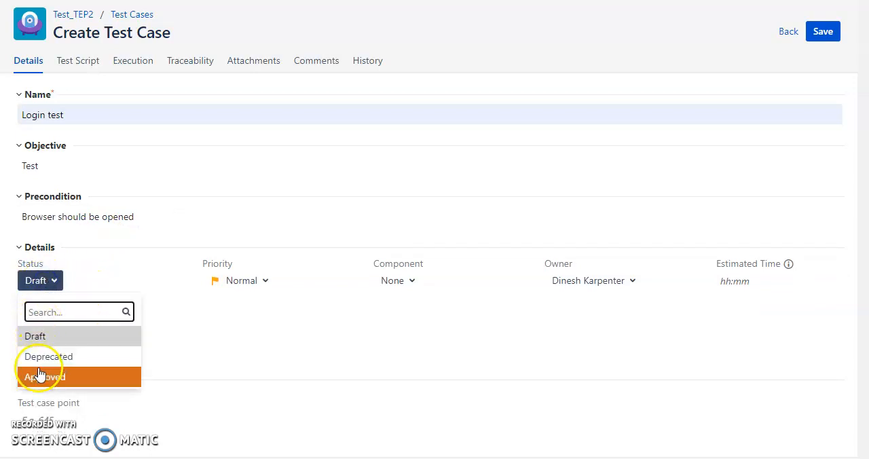
{"action": "left_click", "coordinate": [40, 376]}
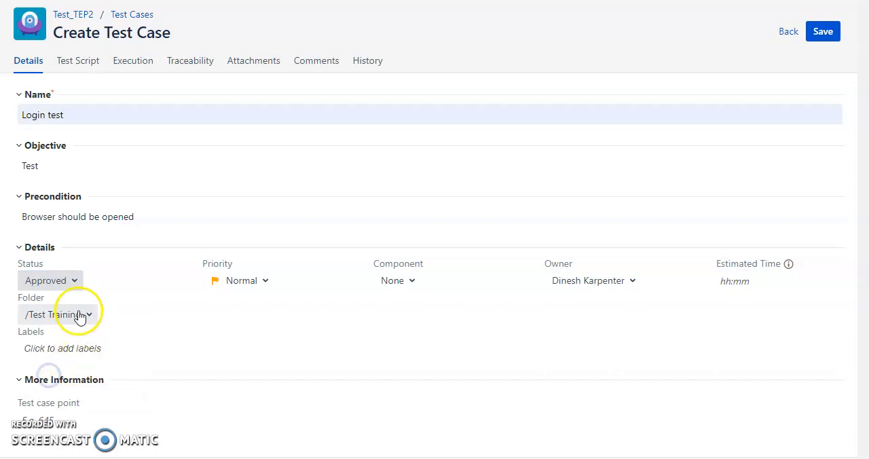
{"action": "left_click", "coordinate": [70, 283]}
{"action": "left_click", "coordinate": [266, 341]}
{"action": "left_click", "coordinate": [270, 282]}
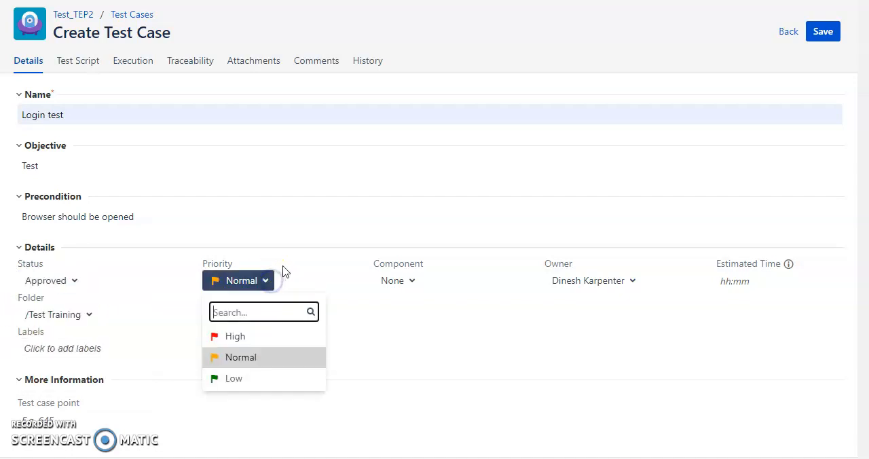
{"action": "left_click", "coordinate": [312, 253]}
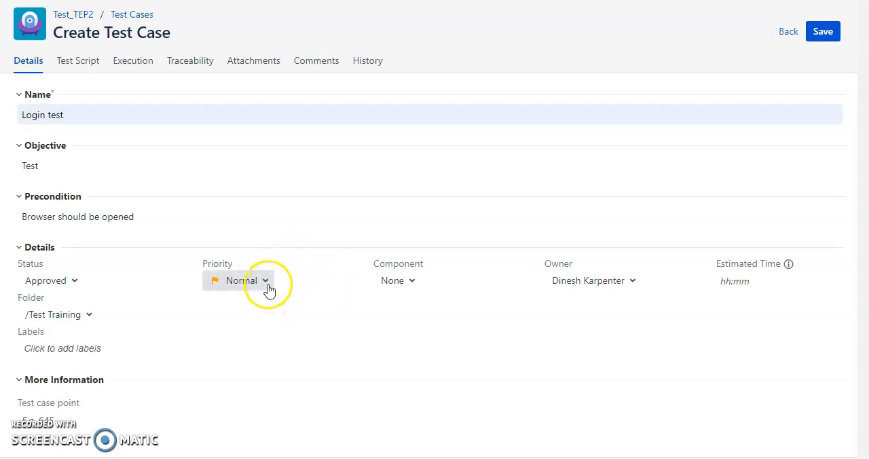
{"action": "left_click", "coordinate": [418, 285]}
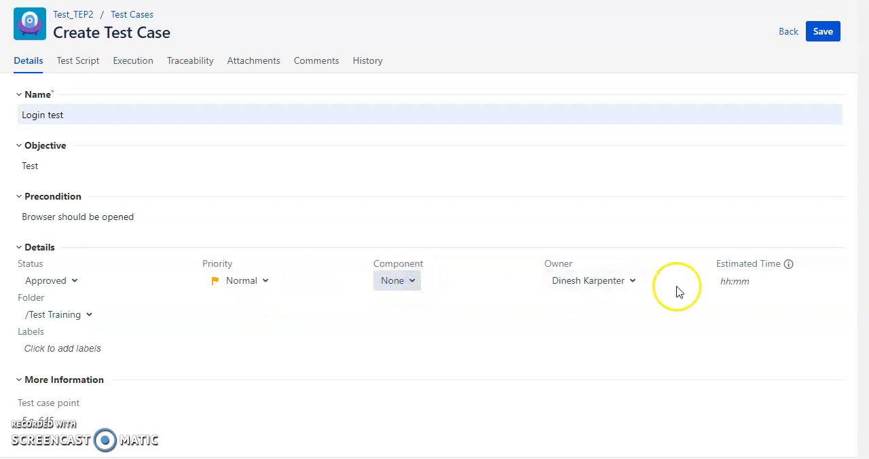
Step: Set the test case's owner to Unassigned and save the test case
{"action": "left_click", "coordinate": [596, 287]}
{"action": "left_click", "coordinate": [586, 359]}
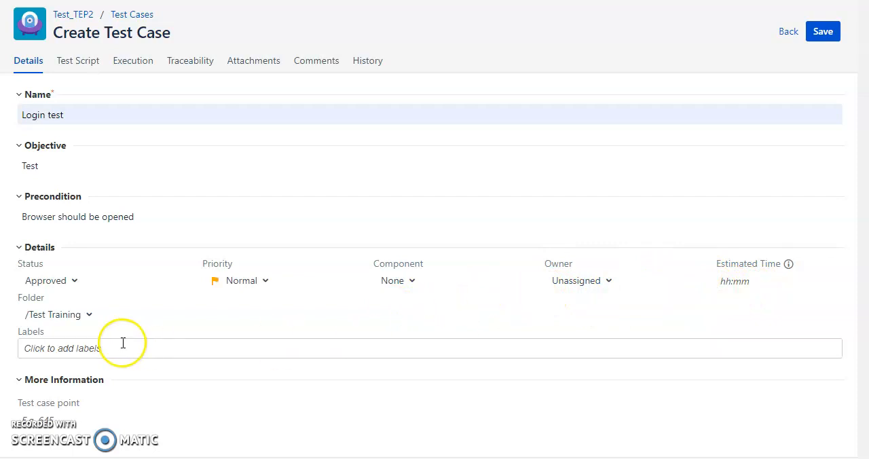
{"action": "left_click", "coordinate": [829, 33]}
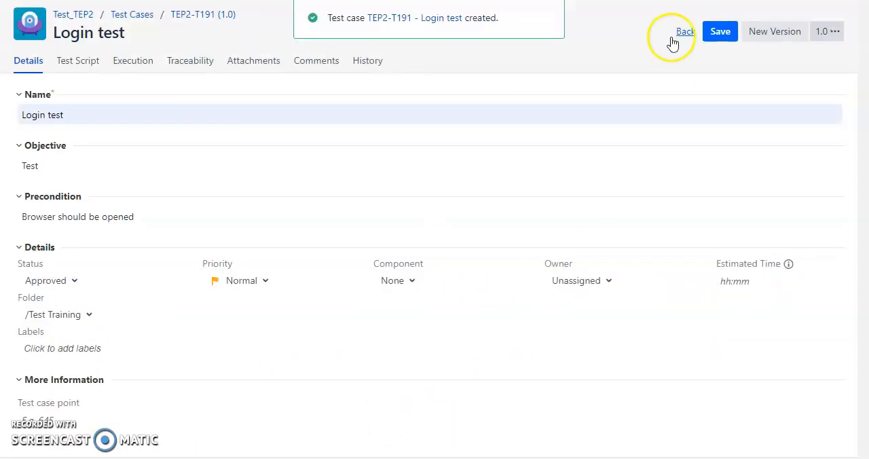
Step: Write two steps in the test script: "Open the browser" and "Enter the URL"
{"action": "left_click", "coordinate": [68, 62]}
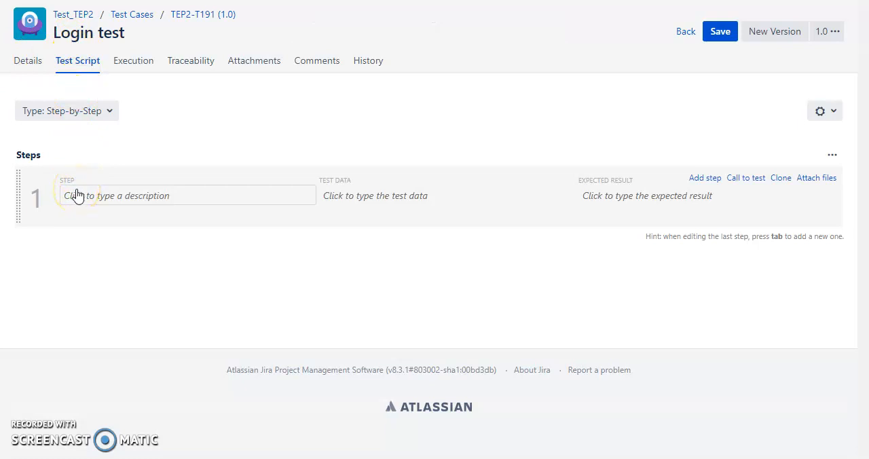
{"action": "left_click", "coordinate": [77, 194]}
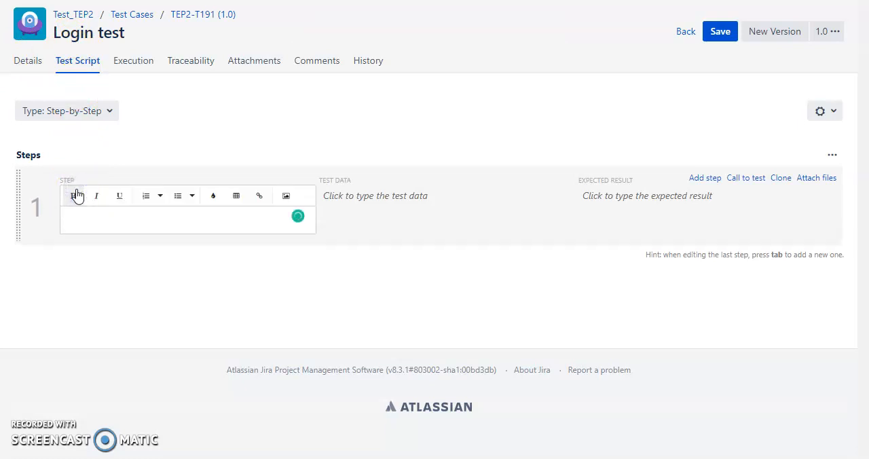
{"action": "key", "text": "BackSpace"}
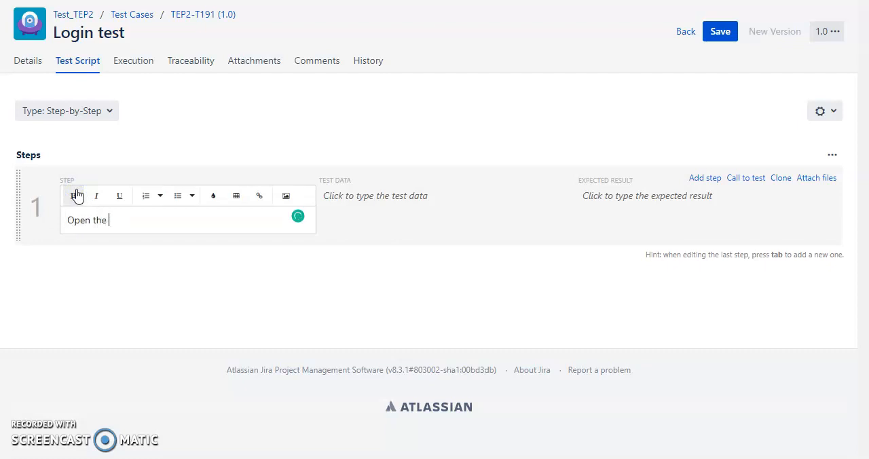
{"action": "key", "text": "Tab"}
{"action": "key", "text": "Tab"}
{"action": "key", "text": "Tab"}
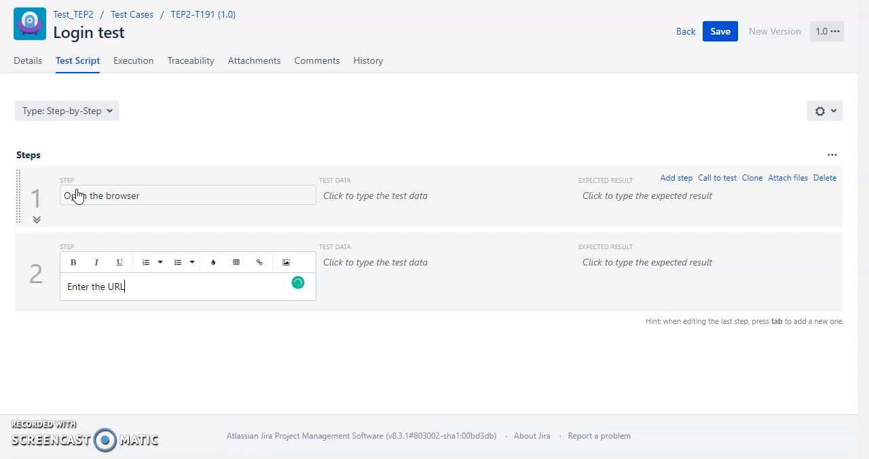
Step: Enter "username1" and a sample password on separate lines as the test data for the "Enter the URL" step
{"action": "key", "text": "Tab"}
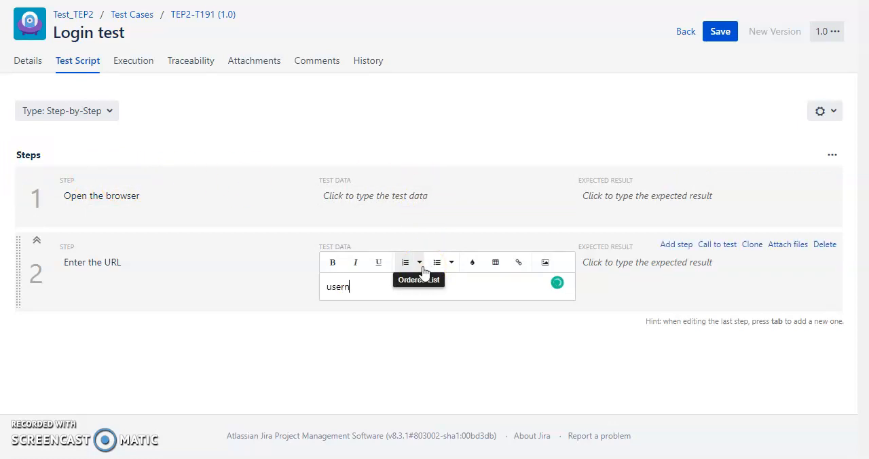
{"action": "type", "text": "username1"}
{"action": "key", "text": "Return"}
{"action": "type", "text": "password2"}
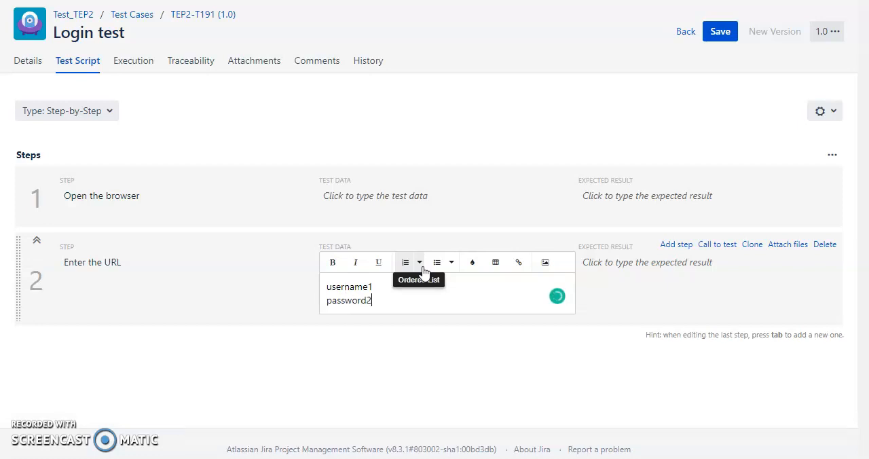
{"action": "left_click", "coordinate": [307, 217]}
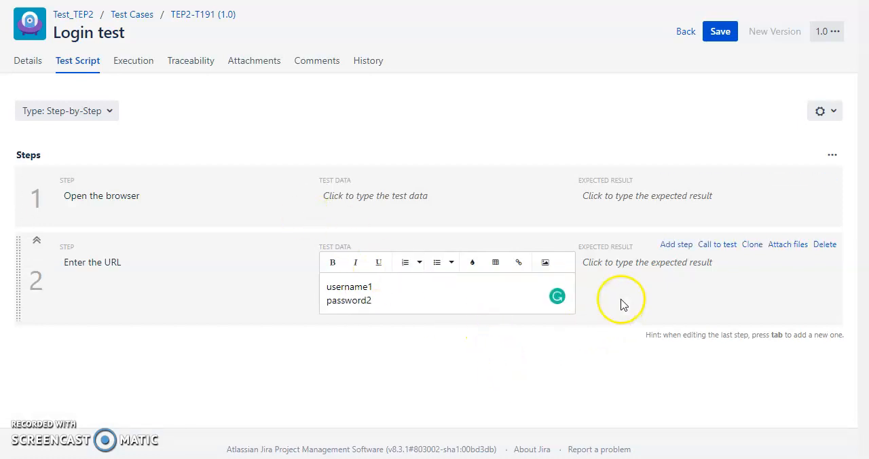
Step: Set the expected result of the "Open the browser" step to "URL should work properly" and save the test case
{"action": "left_click", "coordinate": [621, 203]}
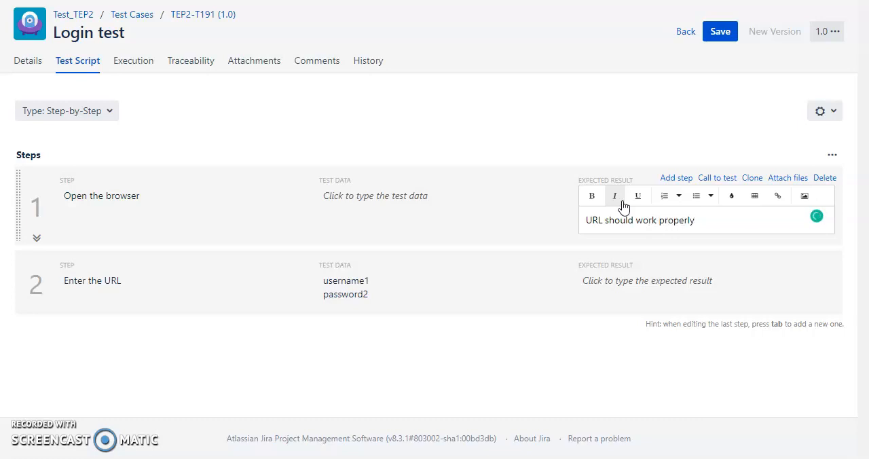
{"action": "left_click", "coordinate": [563, 338]}
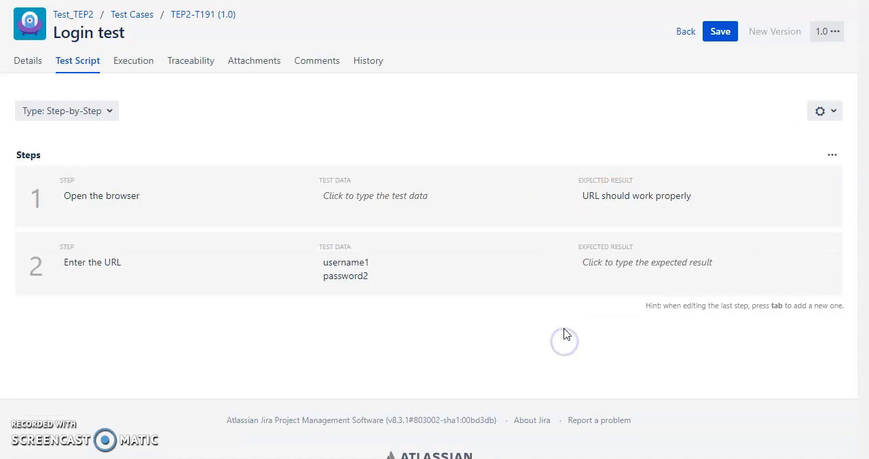
{"action": "mouse_move", "coordinate": [654, 227]}
{"action": "left_click", "coordinate": [717, 37]}
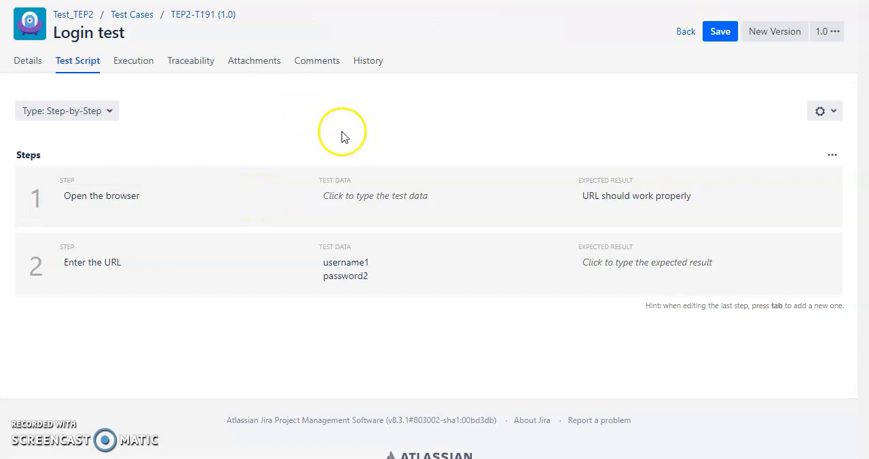
Step: Create a linked Task issue with the summary "Test Case Review" and a brief description in the Login test case's traceability
{"action": "left_click", "coordinate": [130, 66]}
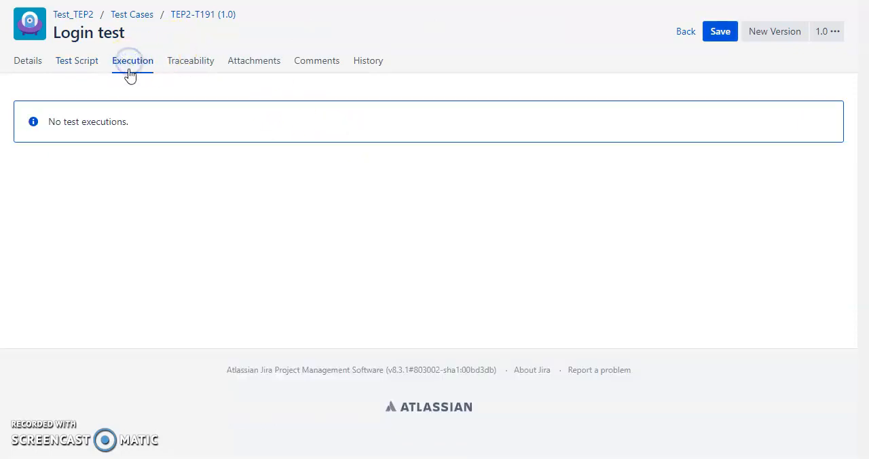
{"action": "left_click", "coordinate": [184, 68]}
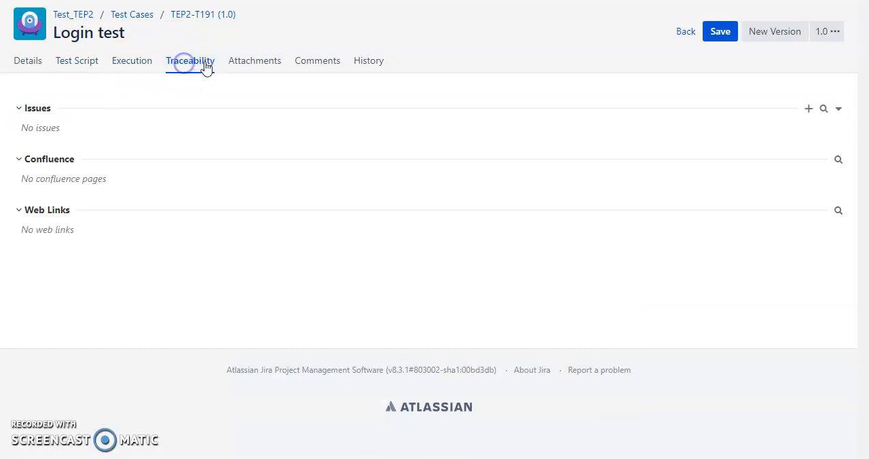
{"action": "left_click", "coordinate": [809, 111]}
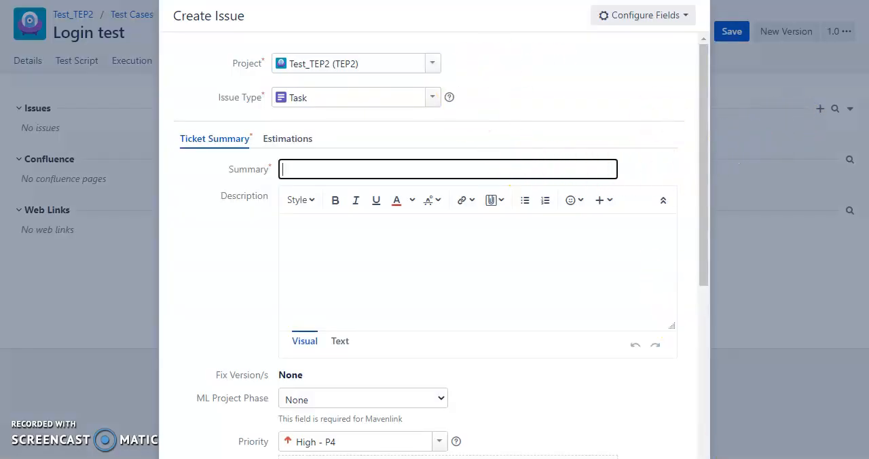
{"action": "key", "text": "Escape"}
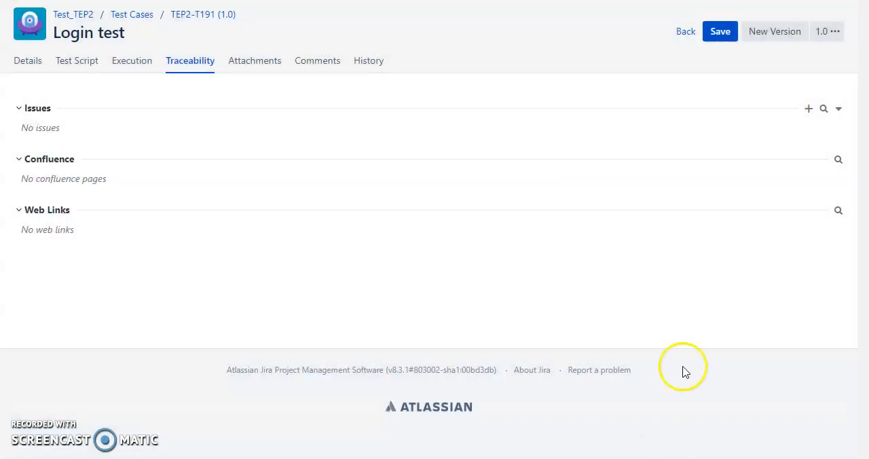
{"action": "left_click", "coordinate": [809, 111]}
{"action": "scroll", "coordinate": [574, 398], "scroll_direction": "down", "scroll_amount": 7}
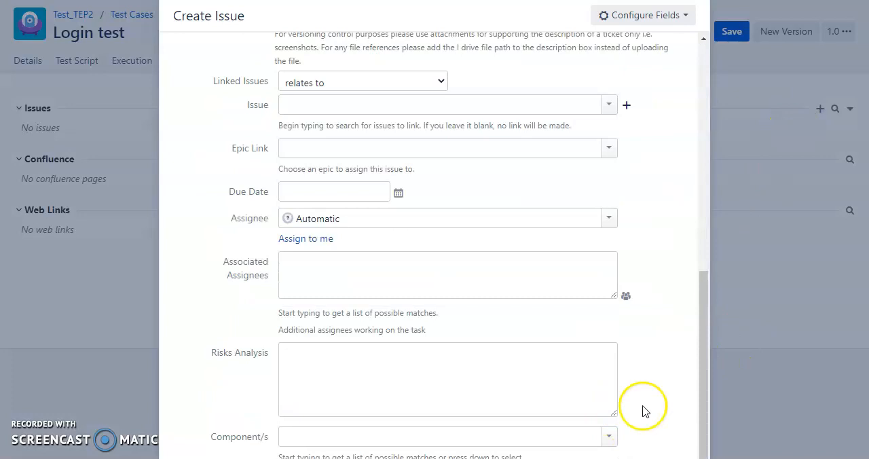
{"action": "scroll", "coordinate": [640, 407], "scroll_direction": "up", "scroll_amount": 7}
{"action": "type", "text": "t Case Review"}
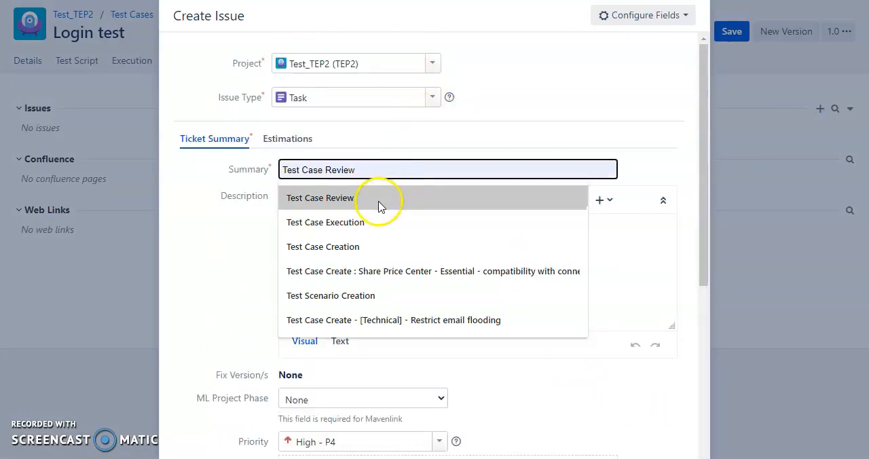
{"action": "left_click", "coordinate": [378, 203]}
{"action": "left_click", "coordinate": [374, 233]}
{"action": "type", "text": "t"}
{"action": "scroll", "coordinate": [377, 255], "scroll_direction": "down", "scroll_amount": 7}
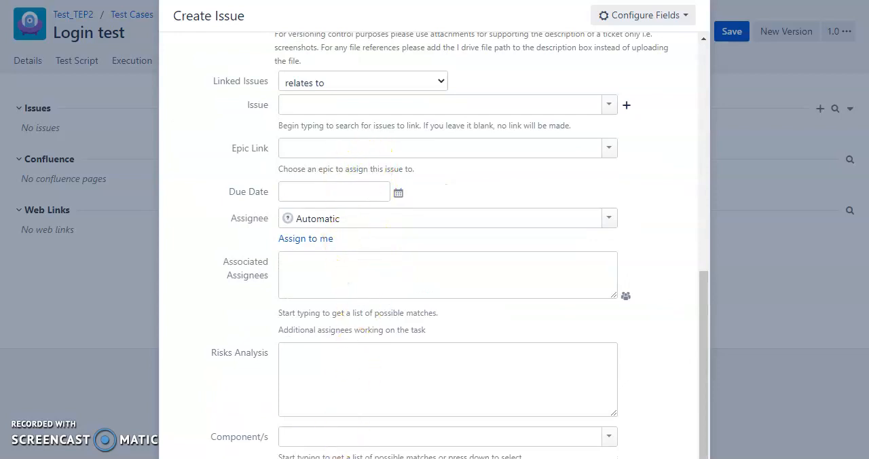
{"action": "left_click", "coordinate": [641, 458]}
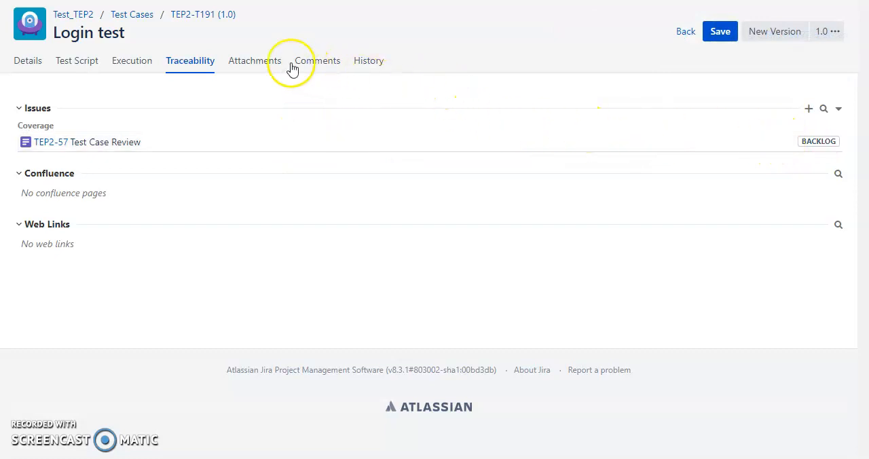
Step: Look through the Login test case's attachments, comments and history, and return to its traceability
{"action": "left_click", "coordinate": [261, 61]}
{"action": "left_click", "coordinate": [309, 65]}
{"action": "left_click", "coordinate": [380, 65]}
{"action": "left_click", "coordinate": [171, 63]}
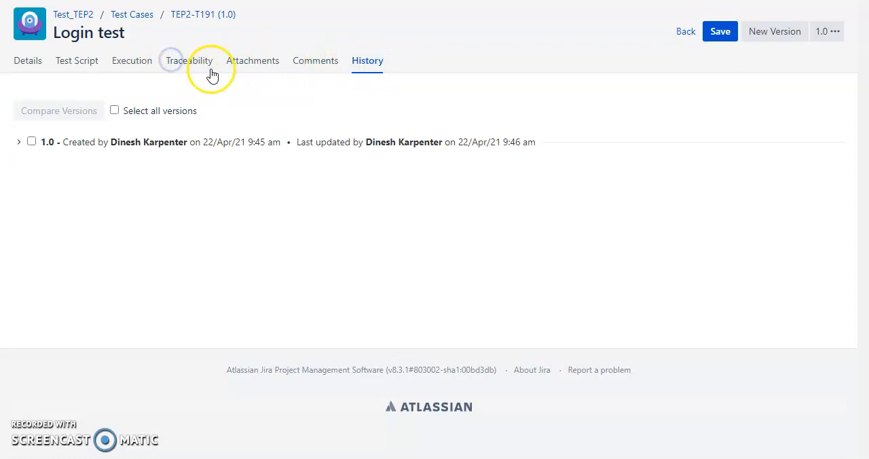
{"action": "left_click", "coordinate": [182, 52]}
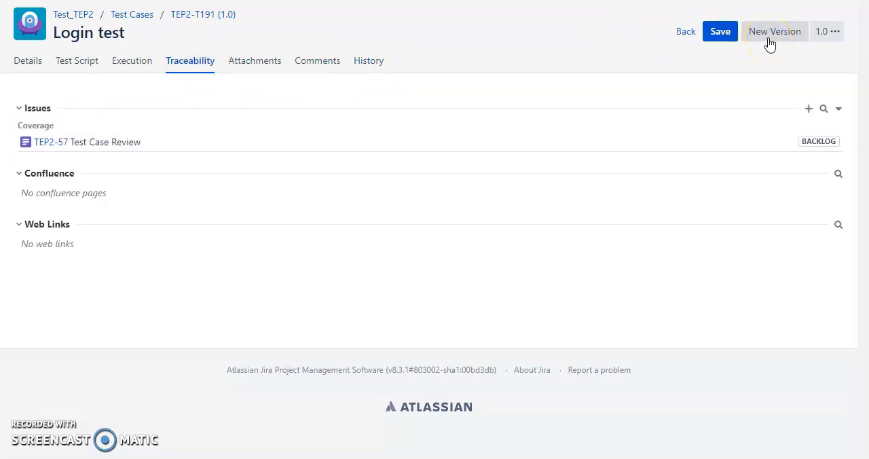
Step: Save the Login test case and create a new version of it
{"action": "left_click", "coordinate": [726, 38]}
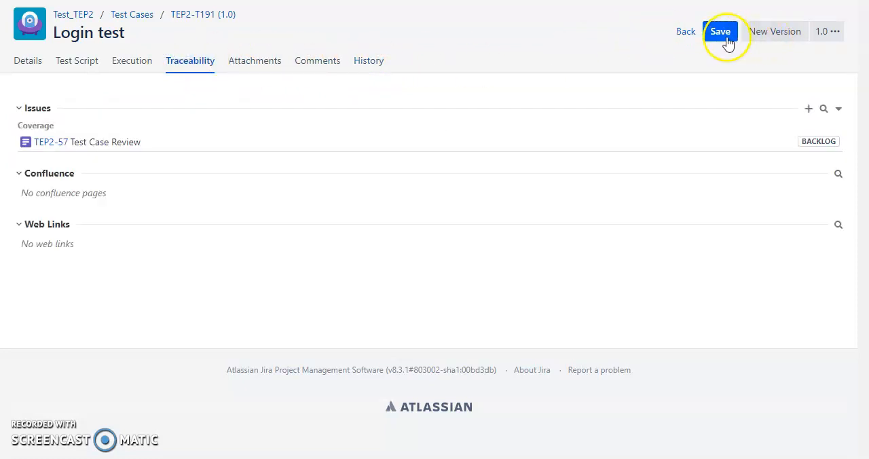
{"action": "left_click", "coordinate": [762, 40]}
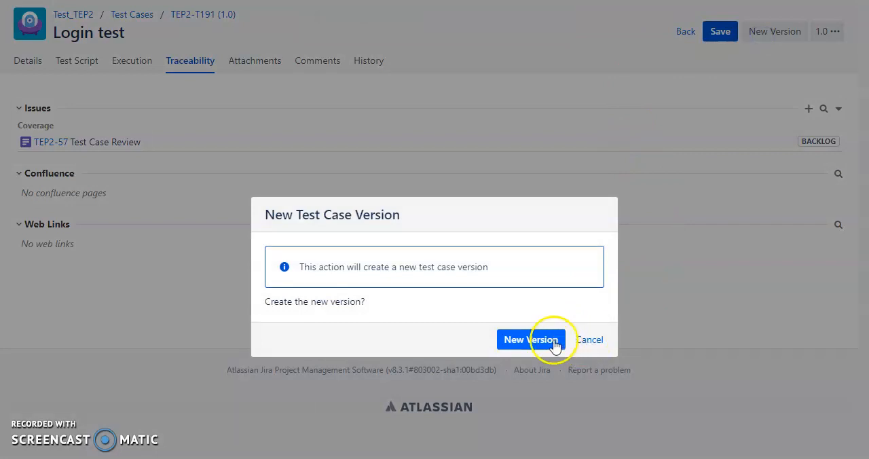
{"action": "left_click", "coordinate": [555, 345]}
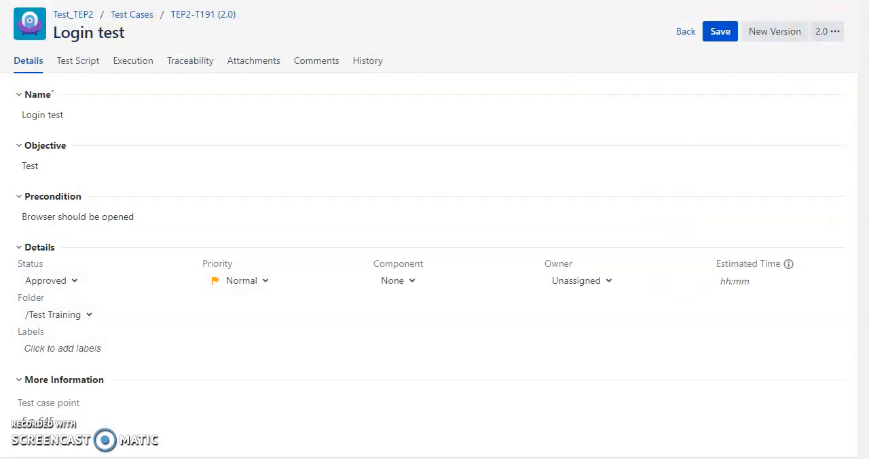
Step: Start a new test cycle in Test_TEP2 named "Test cycle 1" with the description "RESR"
{"action": "left_click", "coordinate": [132, 15]}
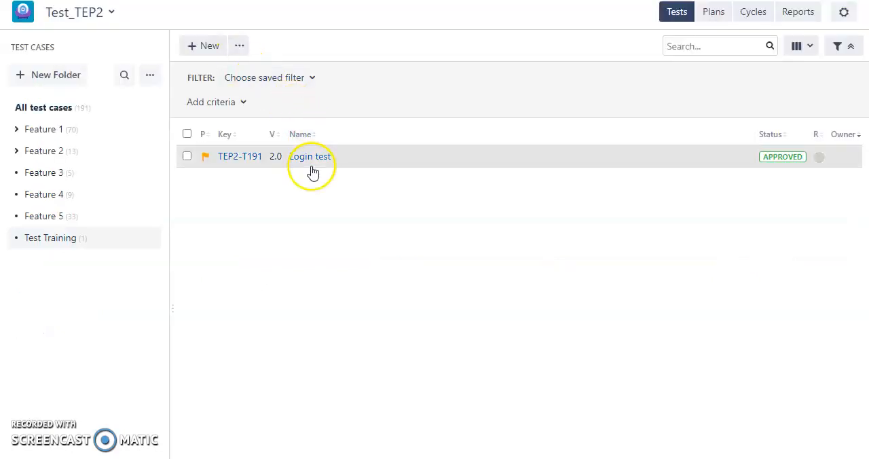
{"action": "left_click", "coordinate": [753, 14]}
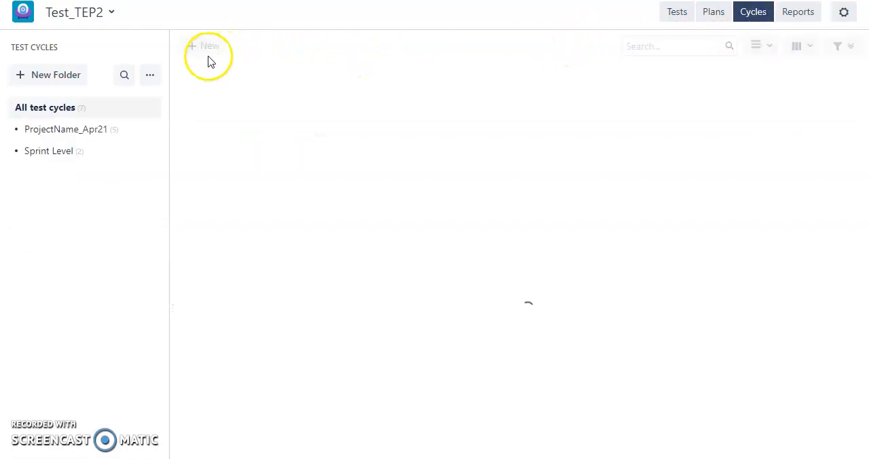
{"action": "left_click", "coordinate": [208, 47]}
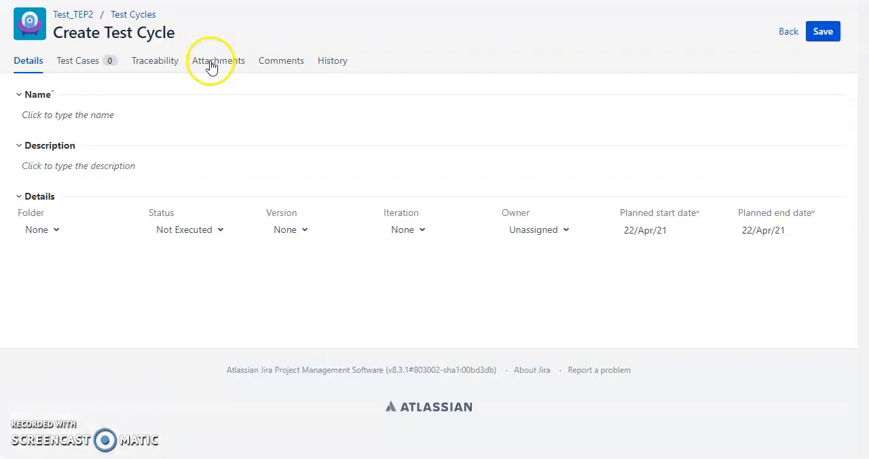
{"action": "left_click", "coordinate": [106, 115]}
{"action": "type", "text": "Test cycle 1"}
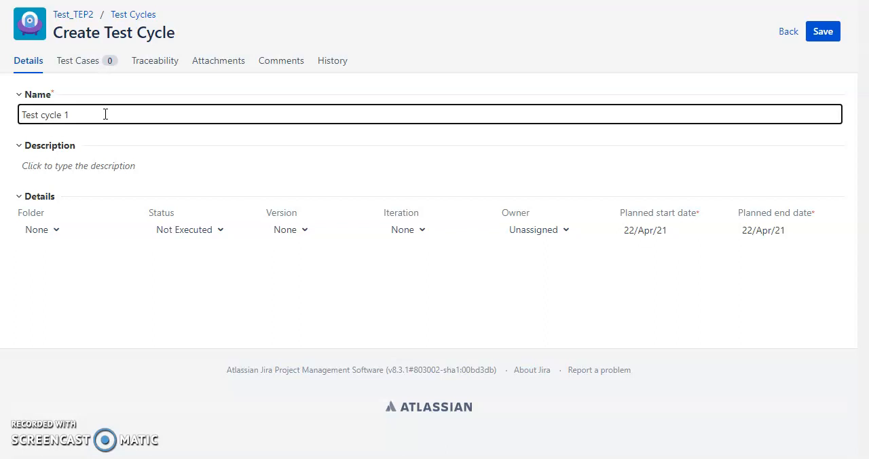
{"action": "left_click", "coordinate": [88, 173]}
{"action": "type", "text": "RESR"}
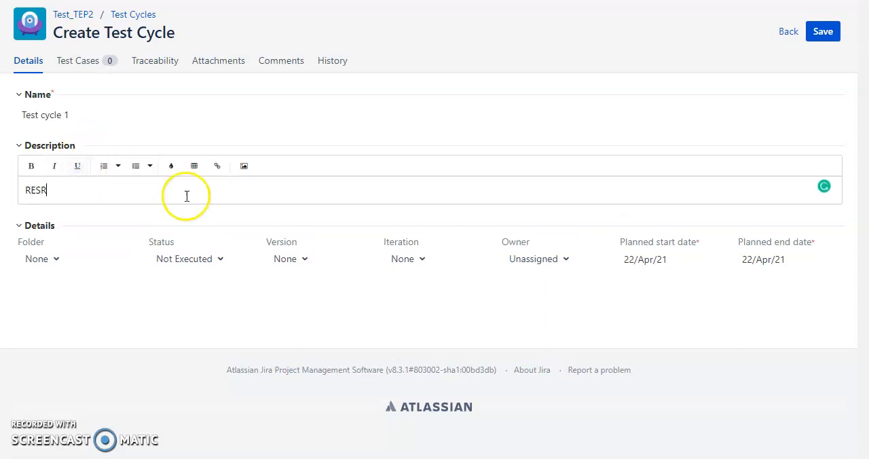
Step: Place the test cycle in the Sprint Level folder and set its status to Done
{"action": "left_click", "coordinate": [58, 264]}
{"action": "left_click", "coordinate": [55, 229]}
{"action": "left_click", "coordinate": [64, 331]}
{"action": "left_click", "coordinate": [188, 230]}
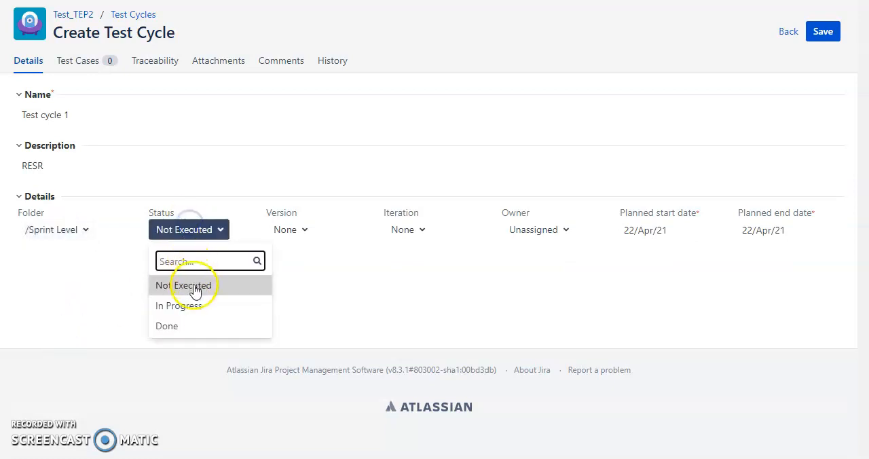
{"action": "left_click", "coordinate": [201, 328]}
{"action": "left_click", "coordinate": [288, 230]}
{"action": "left_click", "coordinate": [303, 286]}
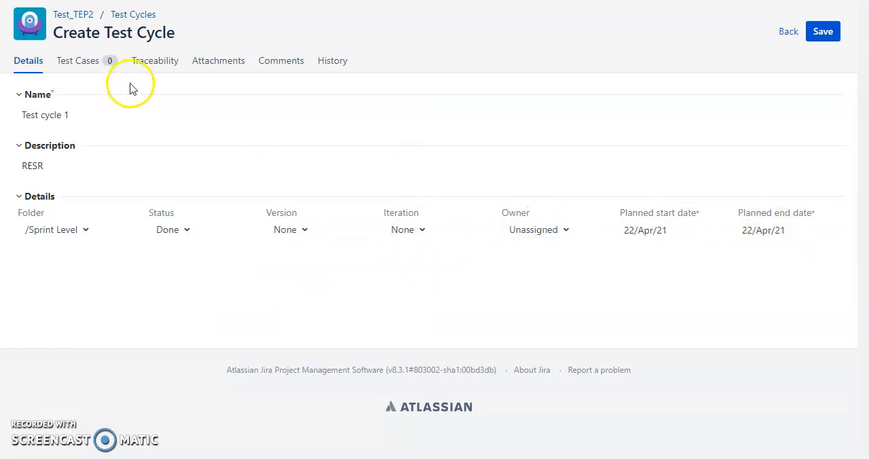
Step: Add the existing Login test case from the Test Training folder to the test cycle
{"action": "left_click", "coordinate": [75, 63]}
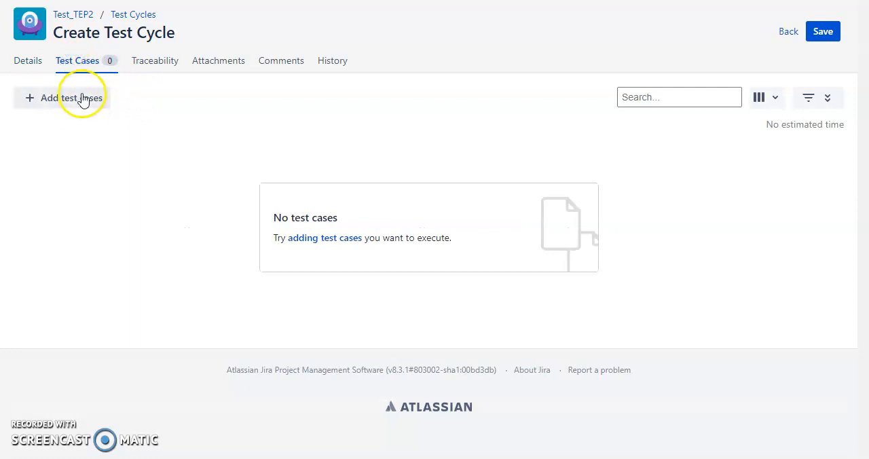
{"action": "left_click", "coordinate": [83, 103]}
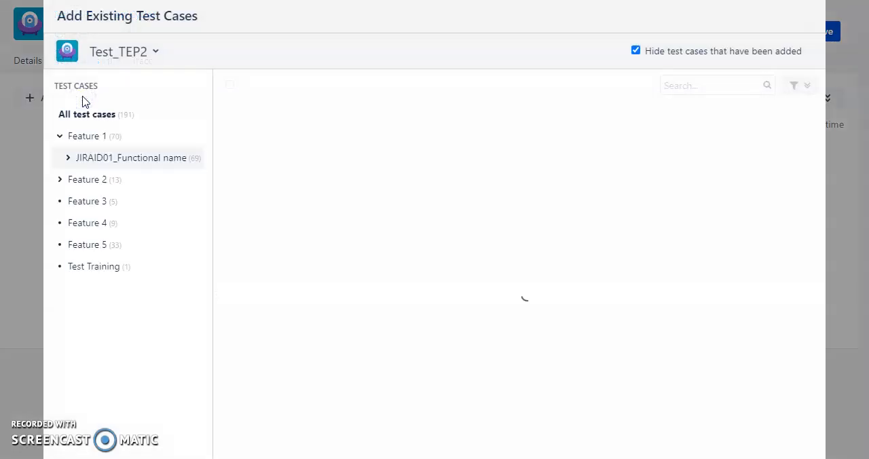
{"action": "left_click", "coordinate": [103, 267]}
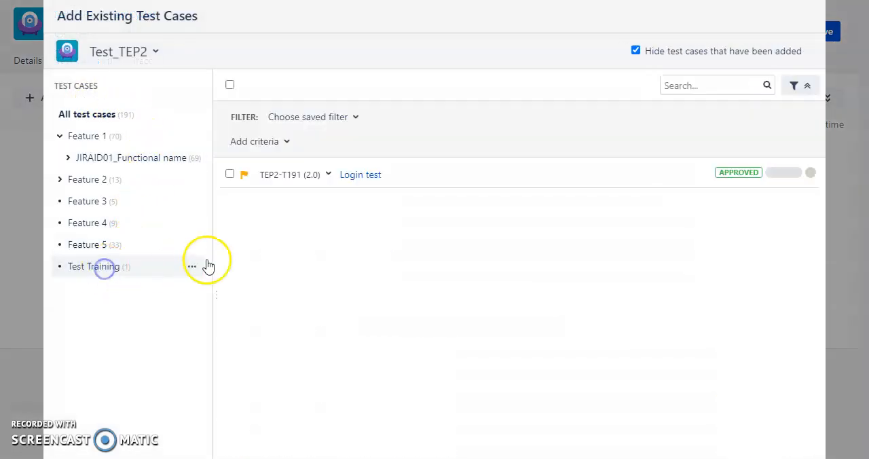
{"action": "left_click", "coordinate": [230, 175]}
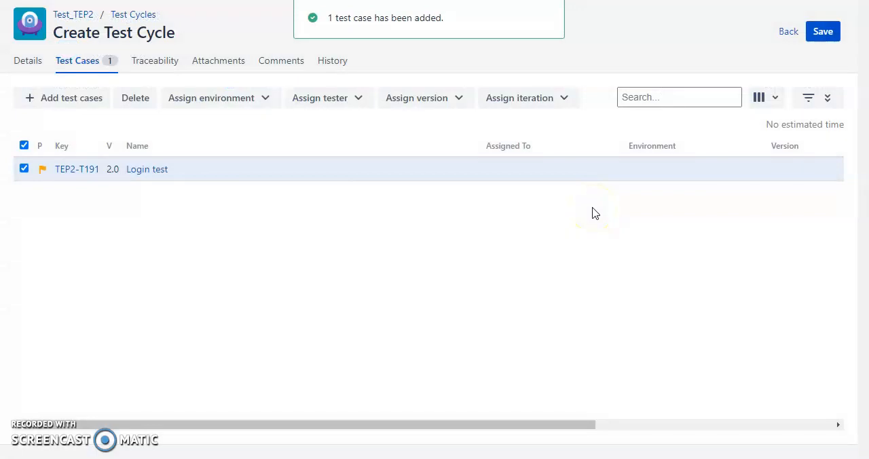
Step: Check the new cycle's traceability, attachments and comments, save the cycle, and return to its test cases
{"action": "left_click", "coordinate": [155, 68]}
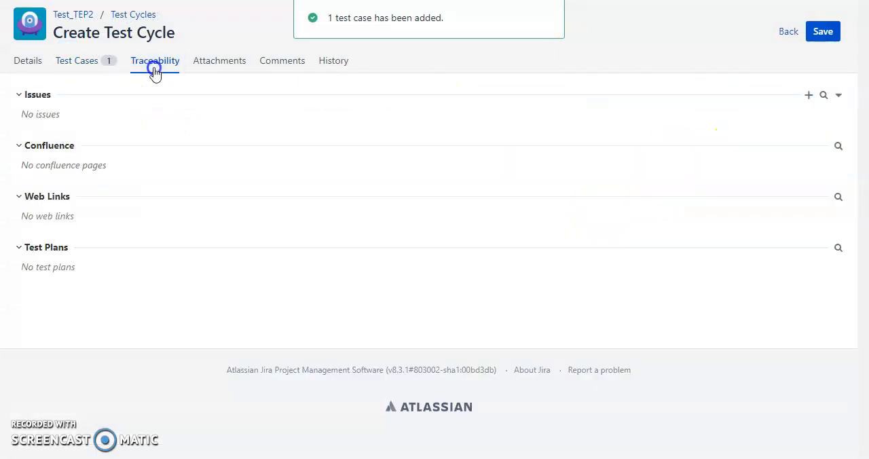
{"action": "left_click", "coordinate": [233, 68]}
{"action": "left_click", "coordinate": [282, 66]}
{"action": "left_click", "coordinate": [343, 62]}
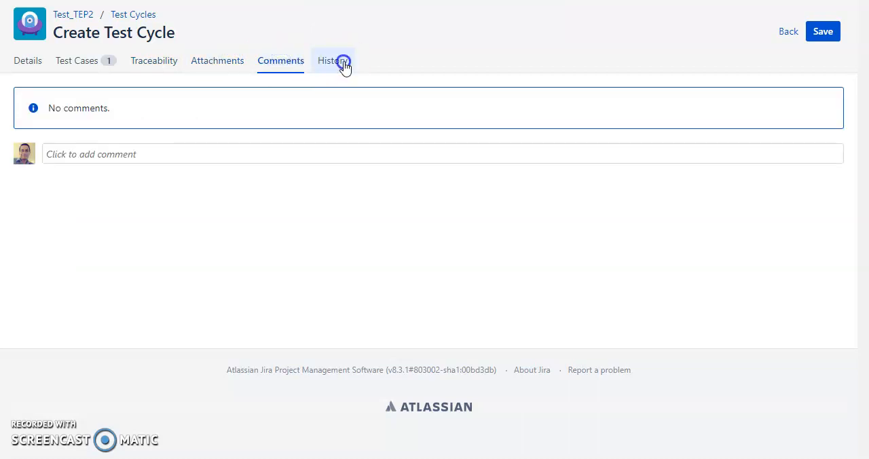
{"action": "left_click", "coordinate": [820, 37]}
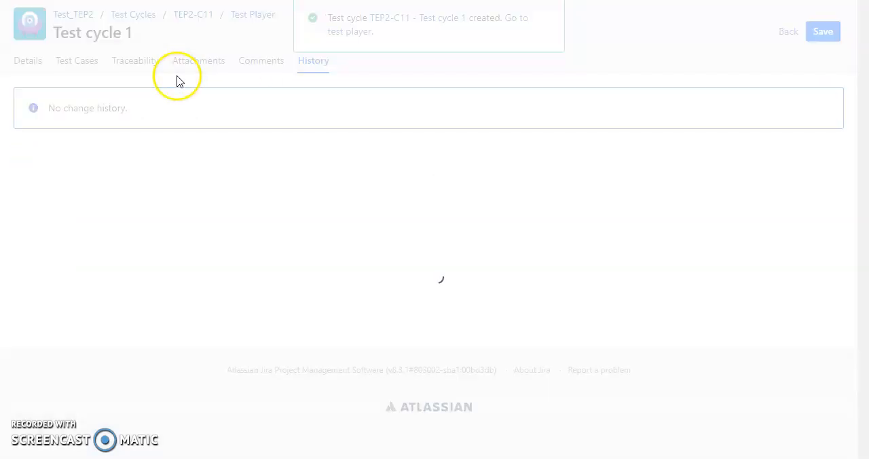
{"action": "left_click", "coordinate": [135, 66]}
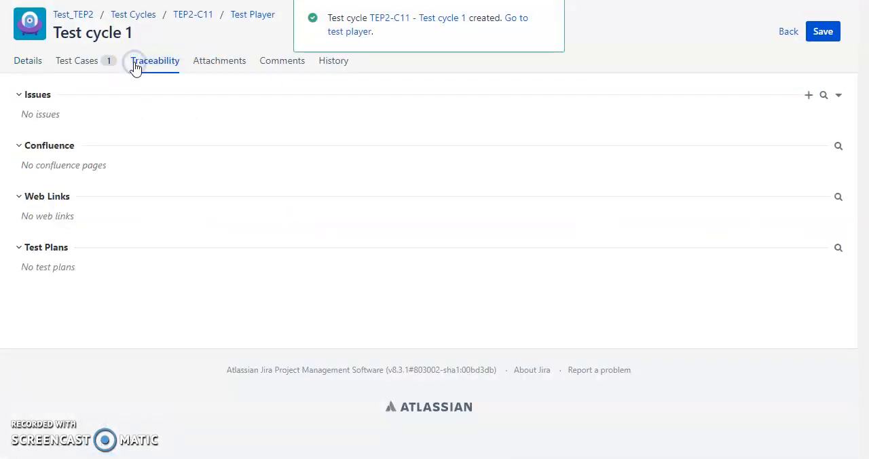
{"action": "left_click", "coordinate": [96, 62]}
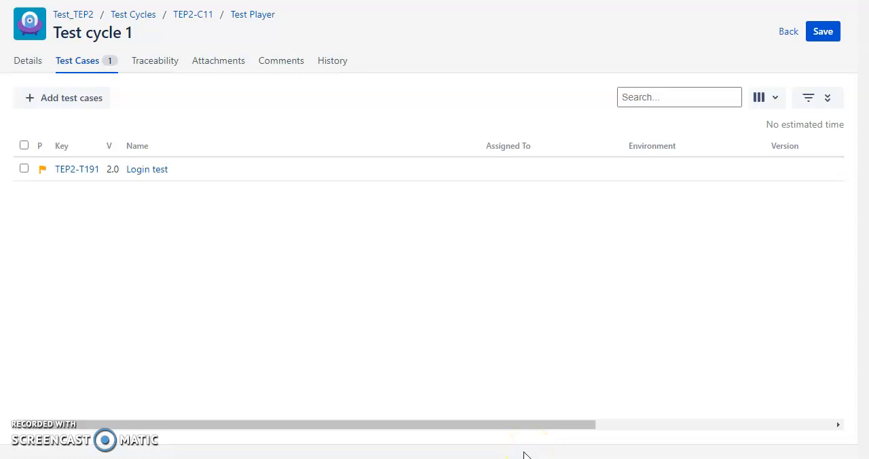
Step: Open Notepad and write "TESTCASE>> TEST CYCLE>> TEST PLAN" in a blank note
{"action": "key", "text": "super+s"}
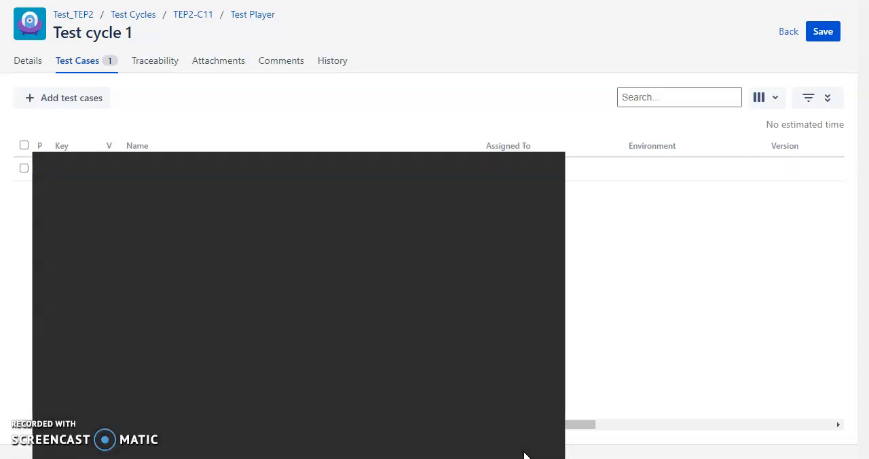
{"action": "type", "text": "note"}
{"action": "key", "text": "Return"}
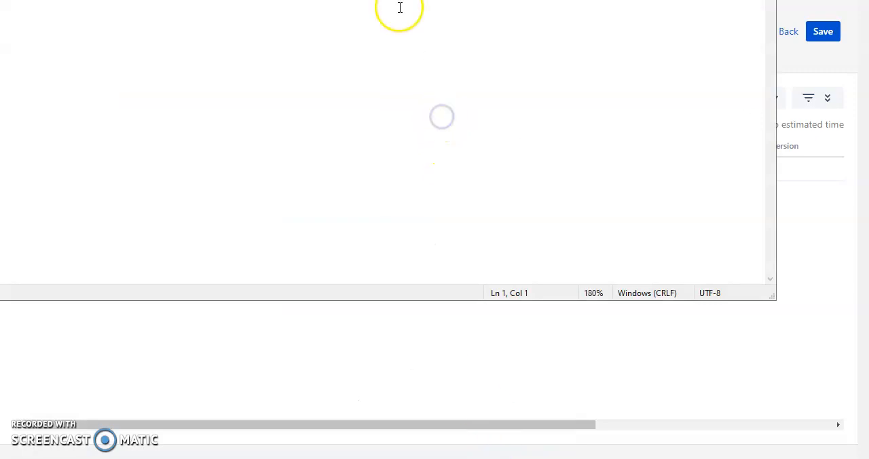
{"action": "left_click_drag", "start_coordinate": [408, 0], "coordinate": [490, 43]}
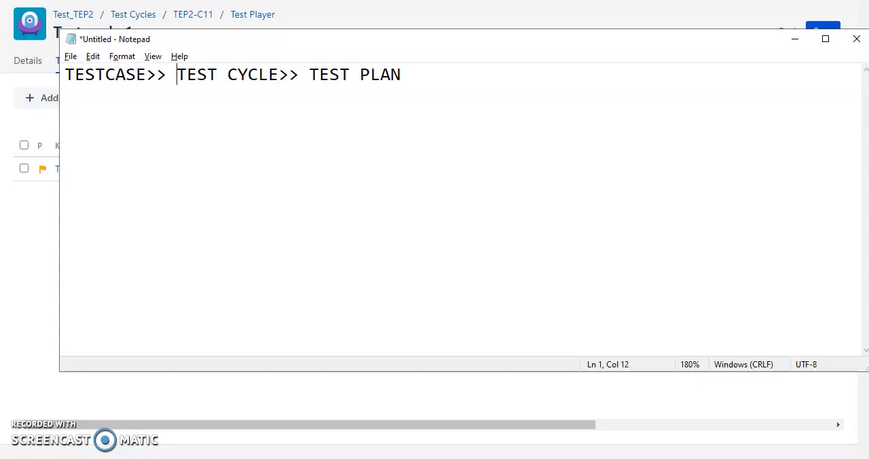
Step: Highlight "TEST CYCLE>> TEST PLAN" and "TESTCASE>>" in turn in the note, and switch back to the test cycle in Jira
{"action": "key", "text": "shift+Right"}
{"action": "key", "text": "shift+Right"}
{"action": "key", "text": "shift+Right"}
{"action": "key", "text": "shift+Right"}
{"action": "key", "text": "shift+Right"}
{"action": "key", "text": "shift+Right"}
{"action": "key", "text": "shift+Right"}
{"action": "key", "text": "shift+Right"}
{"action": "key", "text": "shift+Right"}
{"action": "key", "text": "shift+Right"}
{"action": "key", "text": "shift+Right"}
{"action": "key", "text": "shift+Right"}
{"action": "key", "text": "shift+Right"}
{"action": "key", "text": "shift+Right"}
{"action": "key", "text": "shift+Right"}
{"action": "key", "text": "shift+Right"}
{"action": "key", "text": "shift+Right"}
{"action": "key", "text": "shift+Right"}
{"action": "key", "text": "shift+Right"}
{"action": "key", "text": "shift+Right"}
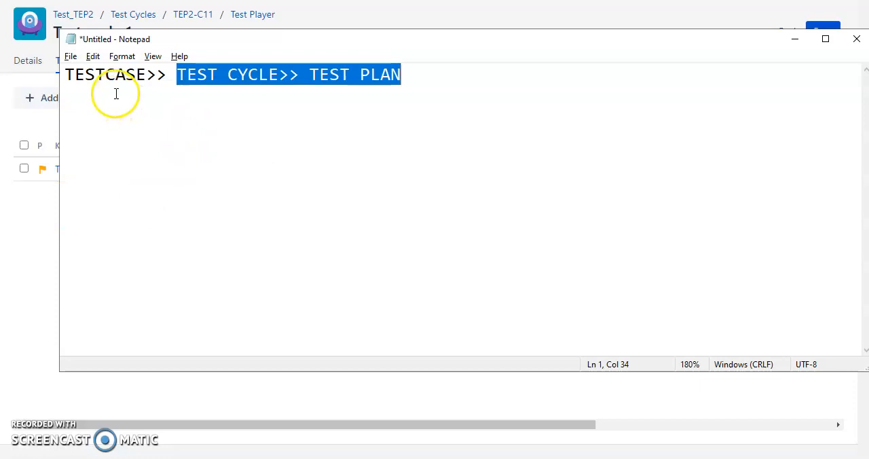
{"action": "left_click", "coordinate": [116, 73]}
{"action": "double_click", "coordinate": [115, 73]}
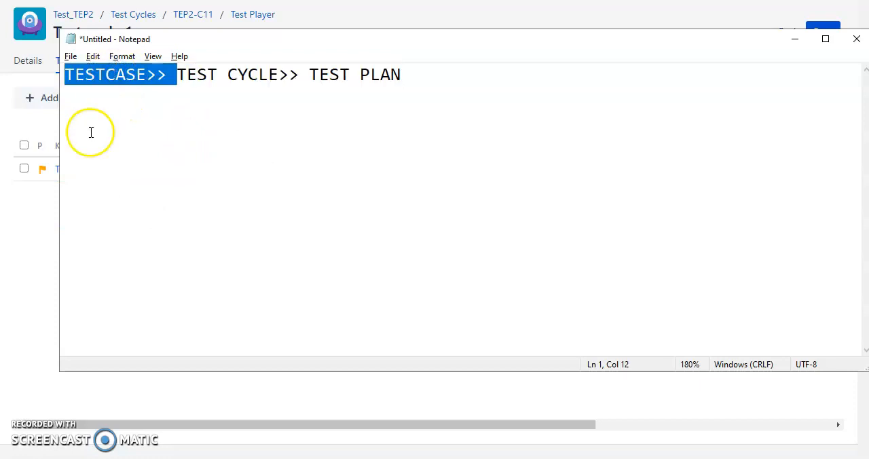
{"action": "left_click", "coordinate": [40, 235]}
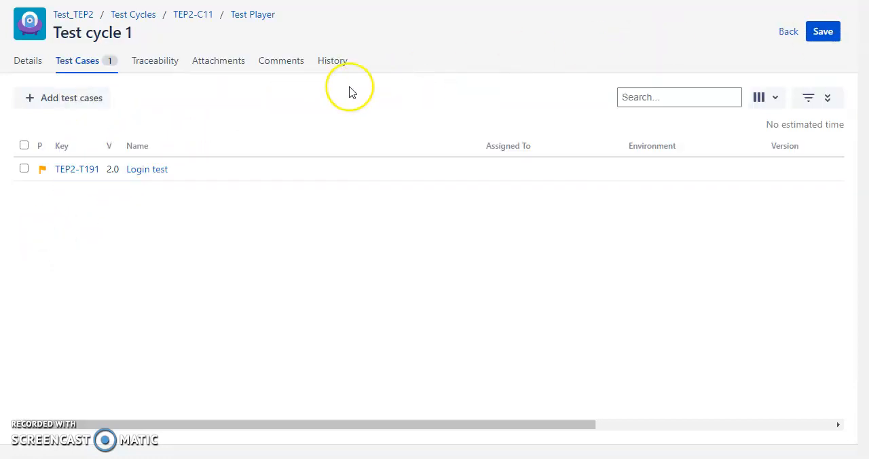
Step: Review the filter fields and the selectable columns for the test cases in Test cycle 1
{"action": "left_click", "coordinate": [811, 91]}
{"action": "left_click", "coordinate": [781, 97]}
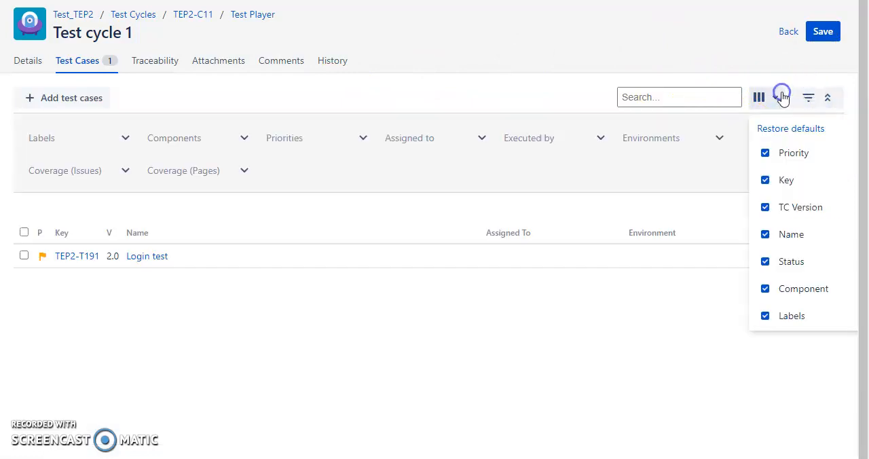
{"action": "scroll", "coordinate": [781, 231], "scroll_direction": "down", "scroll_amount": 4}
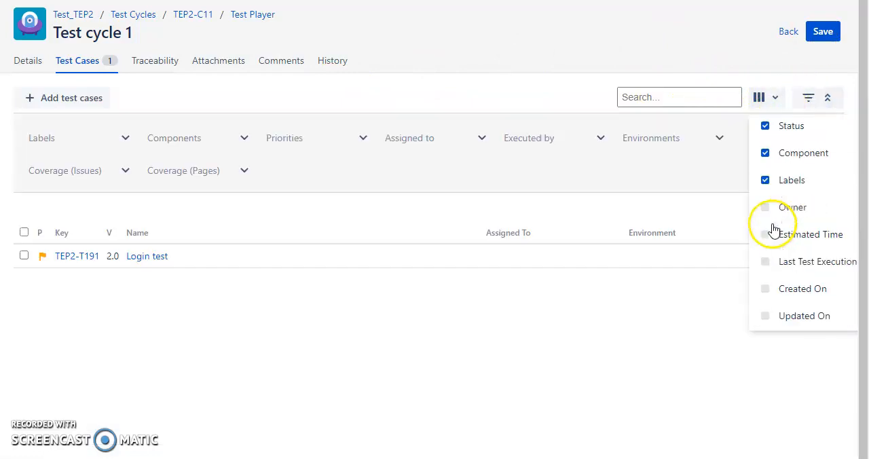
{"action": "scroll", "coordinate": [753, 224], "scroll_direction": "up", "scroll_amount": 2}
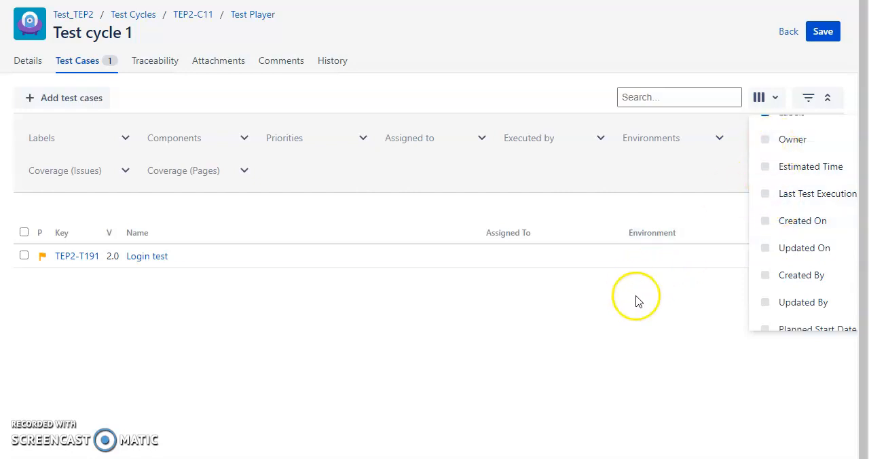
{"action": "left_click", "coordinate": [683, 314]}
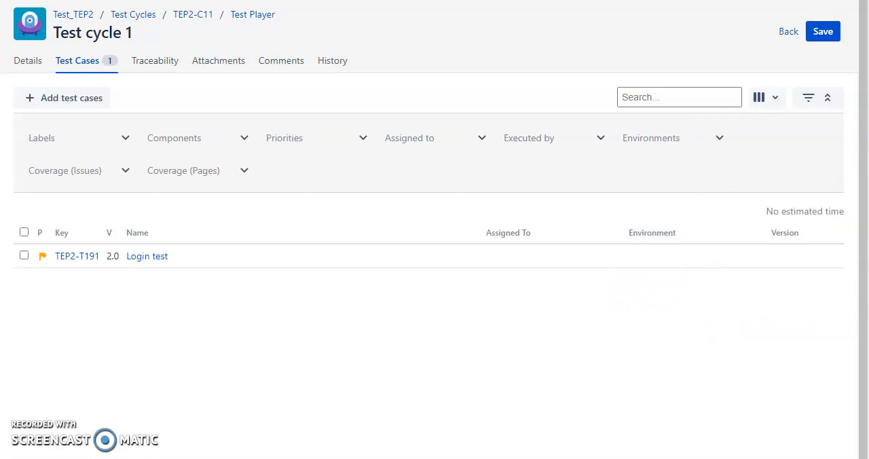
Step: Check the cycle's details and its Test Player, and return to the list of test cycles
{"action": "left_click", "coordinate": [34, 70]}
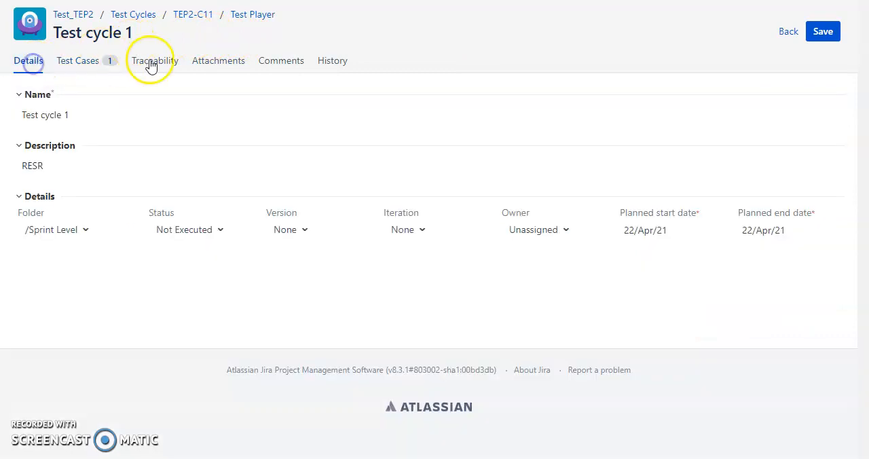
{"action": "left_click", "coordinate": [252, 15]}
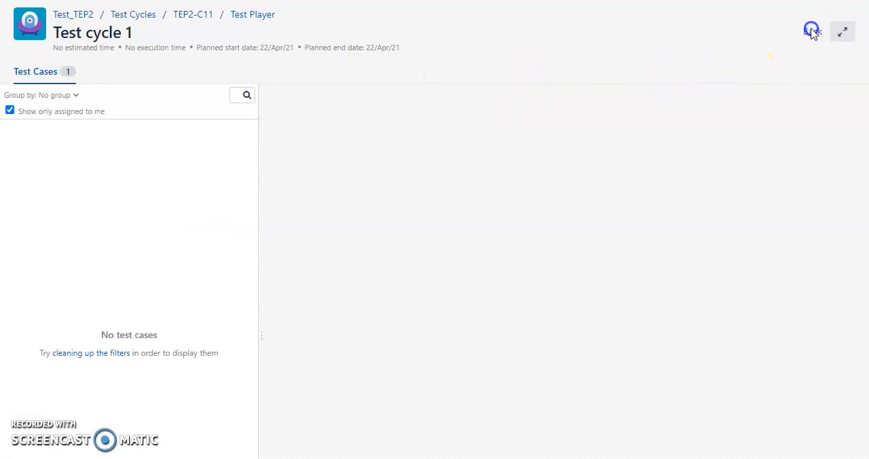
{"action": "left_click", "coordinate": [812, 32]}
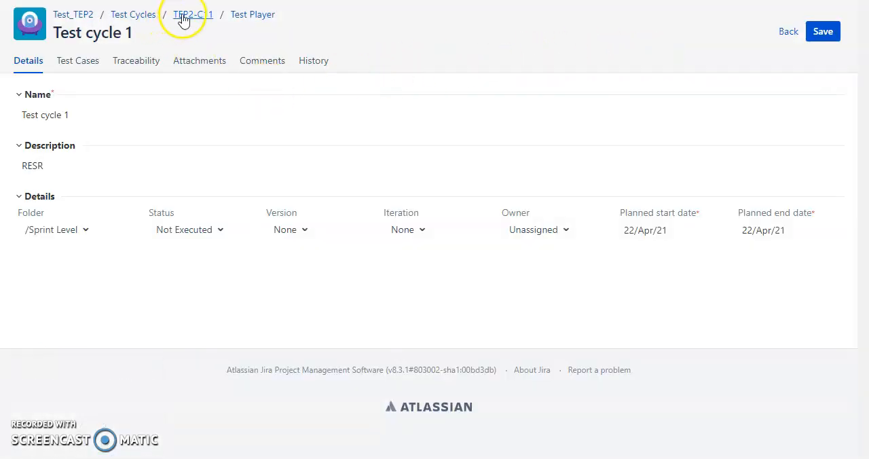
{"action": "left_click", "coordinate": [133, 14]}
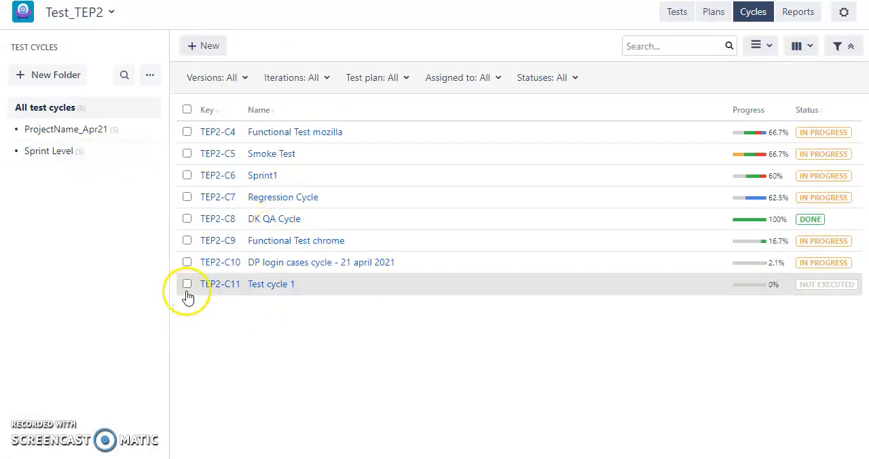
Step: Run Test cycle 1 from the cycle list and check its test cases in the Test Player
{"action": "left_click", "coordinate": [187, 285]}
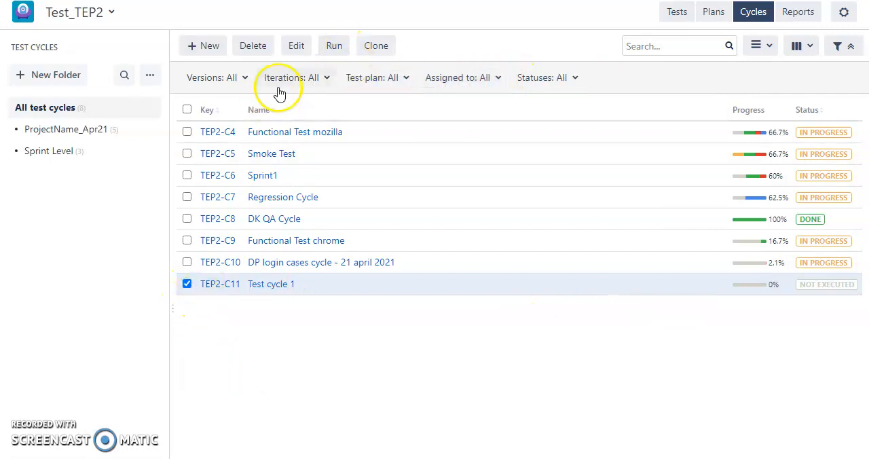
{"action": "left_click", "coordinate": [332, 46]}
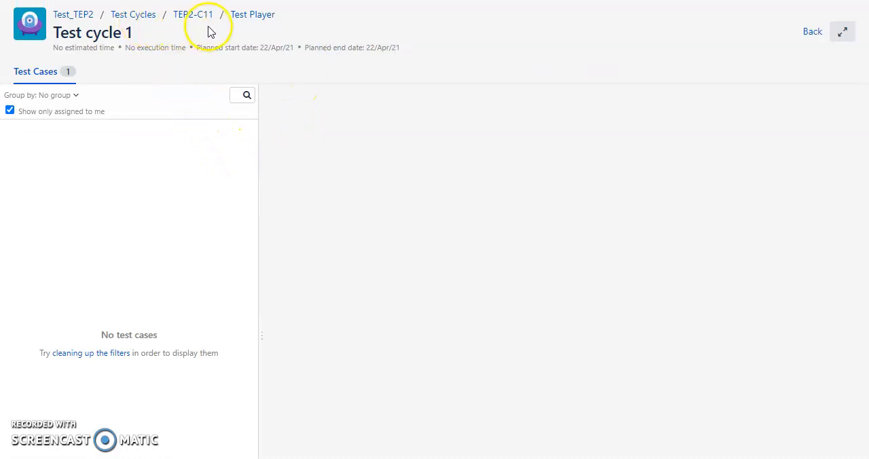
{"action": "left_click", "coordinate": [130, 110]}
{"action": "left_click", "coordinate": [61, 72]}
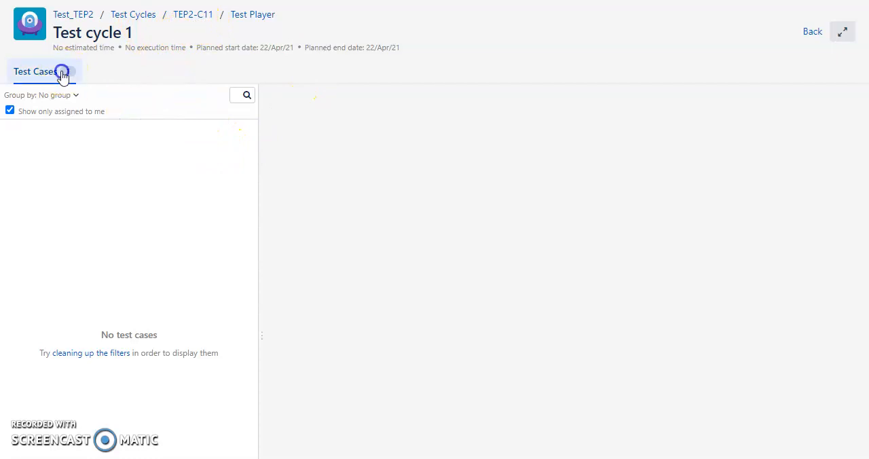
Step: Reopen cycle TEP2-C11 from the Test Player, save it, and select the Login test case among its test cases
{"action": "left_click", "coordinate": [202, 15]}
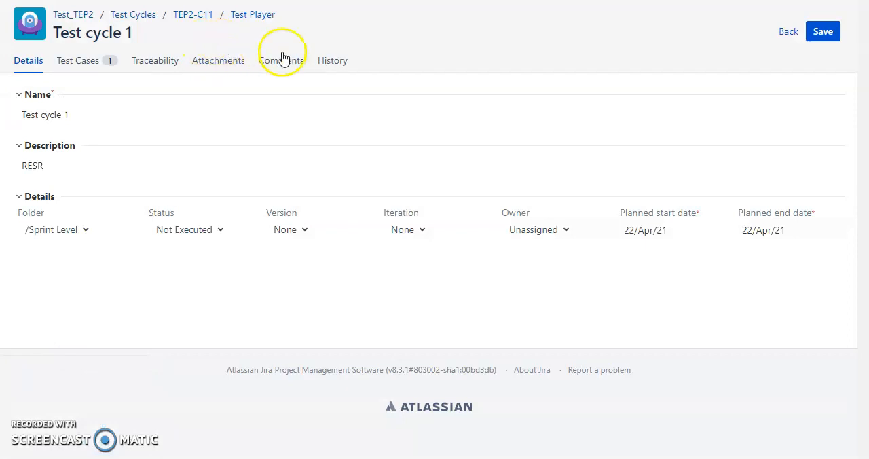
{"action": "left_click", "coordinate": [837, 31]}
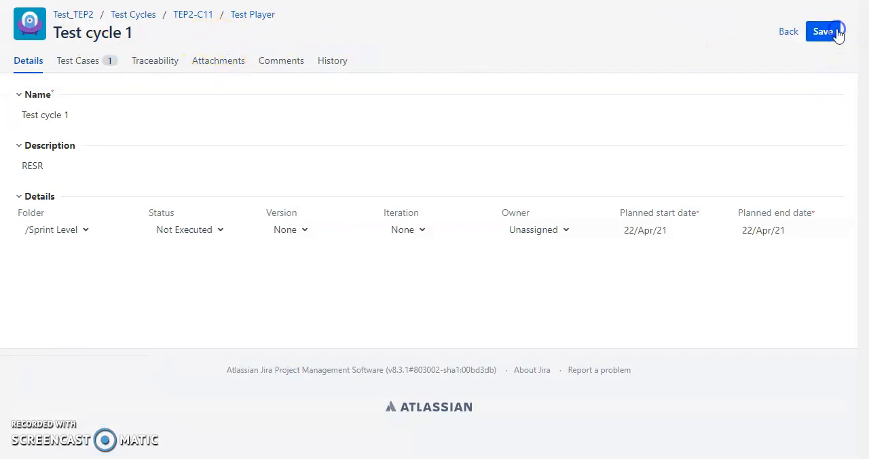
{"action": "left_click", "coordinate": [98, 62]}
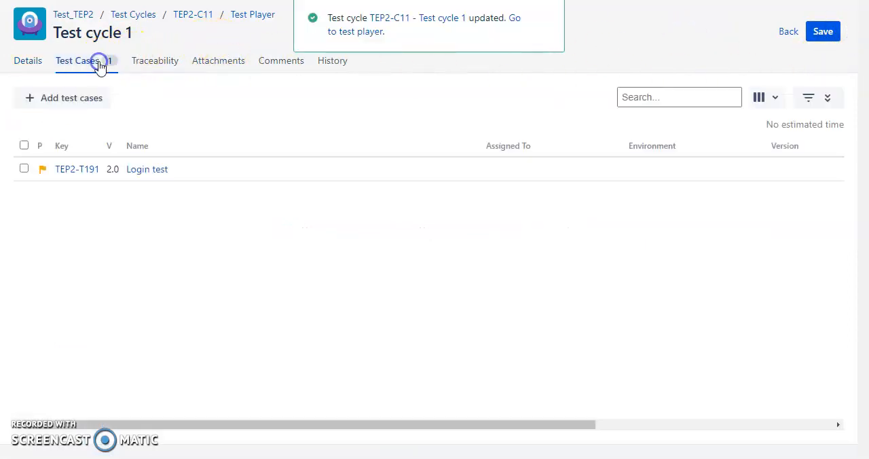
{"action": "left_click", "coordinate": [25, 170]}
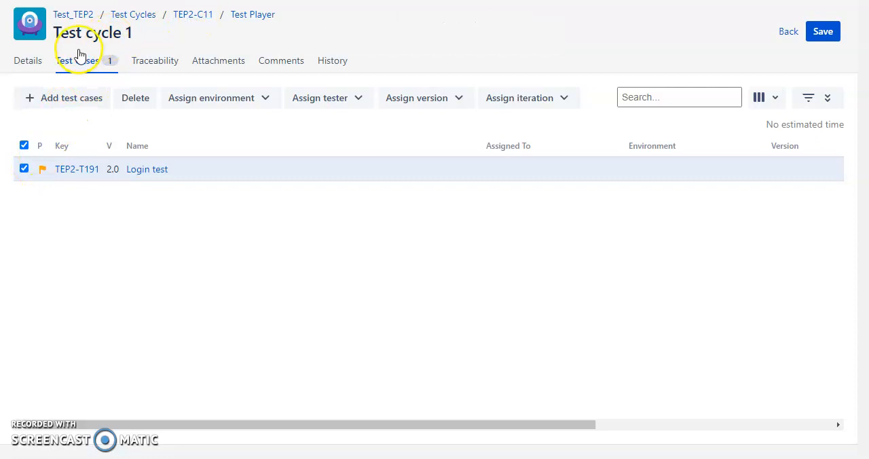
{"action": "left_click", "coordinate": [204, 23]}
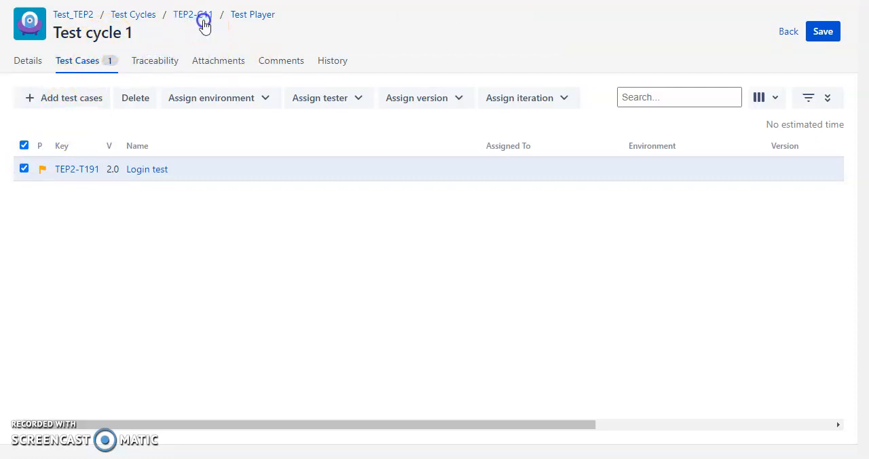
Step: Run Test cycle 1 again from the cycle list and highlight its planned start and end dates
{"action": "left_click", "coordinate": [154, 15]}
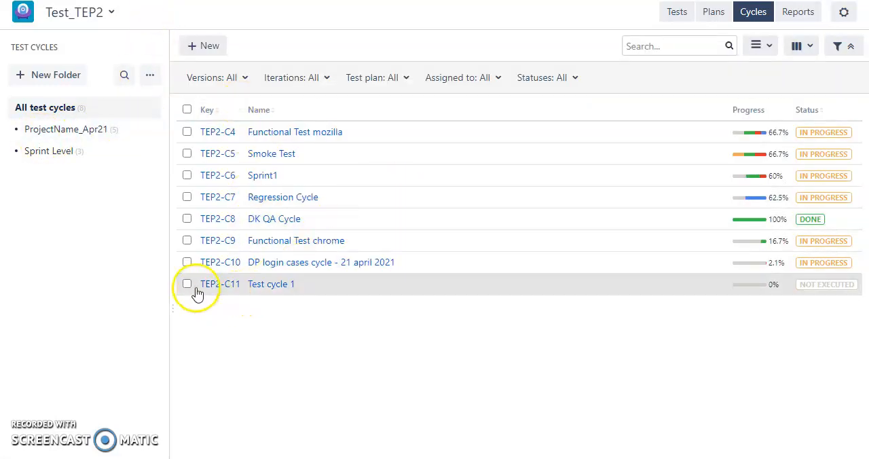
{"action": "left_click", "coordinate": [188, 284]}
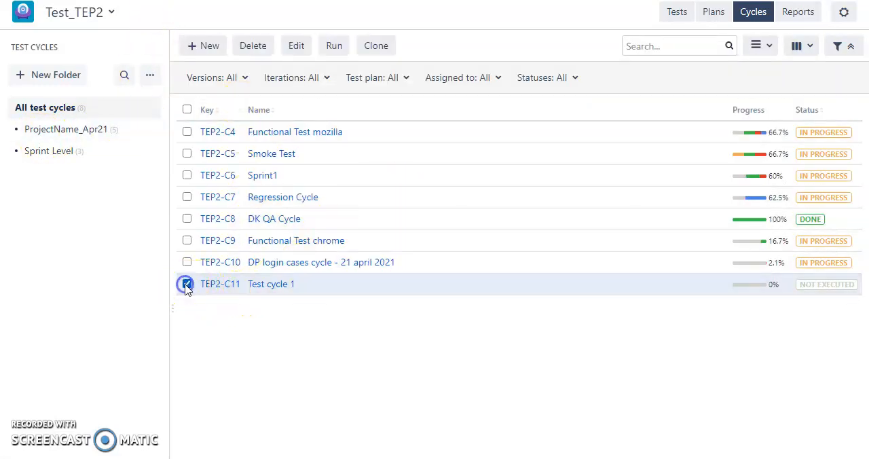
{"action": "left_click", "coordinate": [332, 45]}
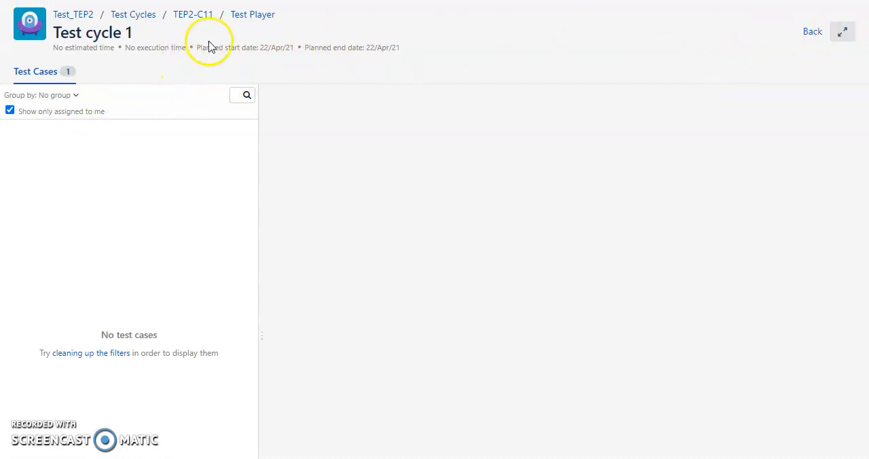
{"action": "left_click_drag", "start_coordinate": [201, 47], "coordinate": [410, 49]}
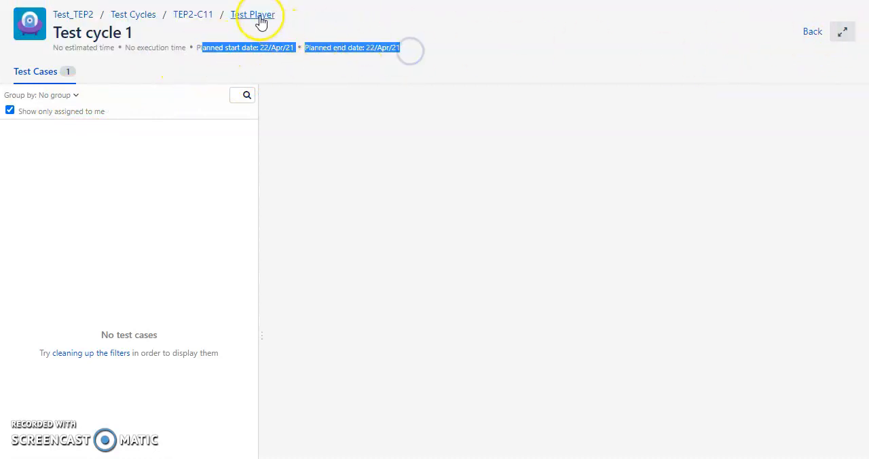
Step: View the cycle's details once more from the Test Player and go back to all test cycles
{"action": "left_click", "coordinate": [194, 14]}
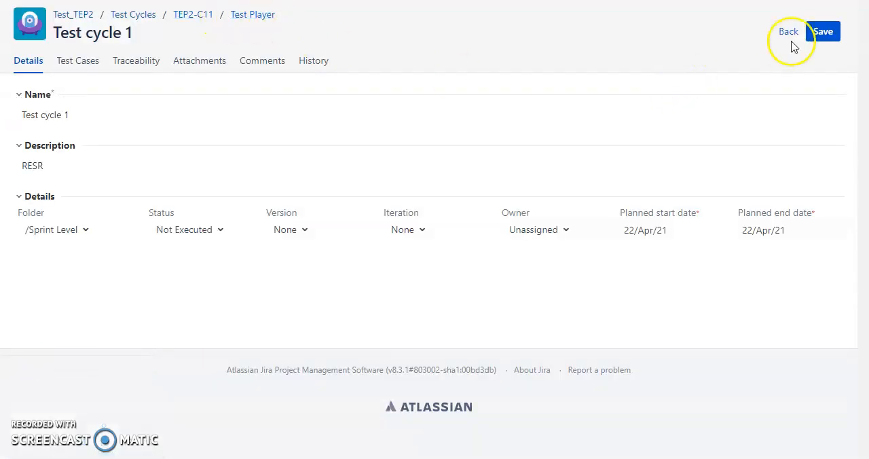
{"action": "left_click", "coordinate": [788, 33]}
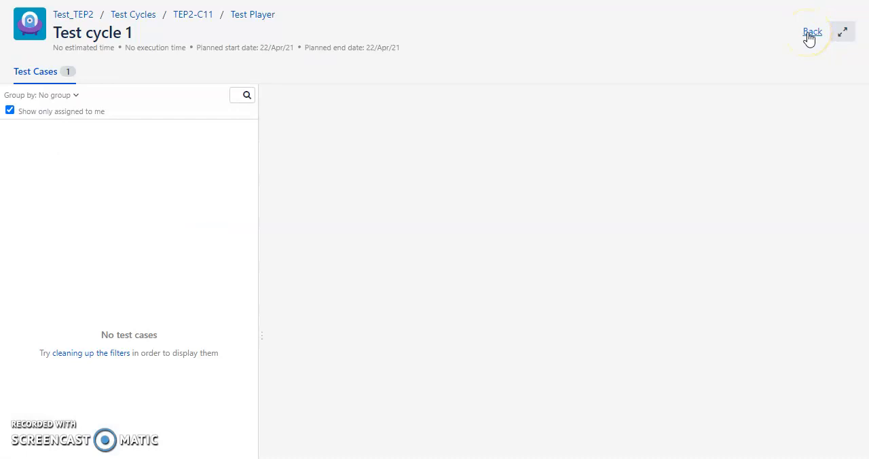
{"action": "left_click", "coordinate": [133, 15]}
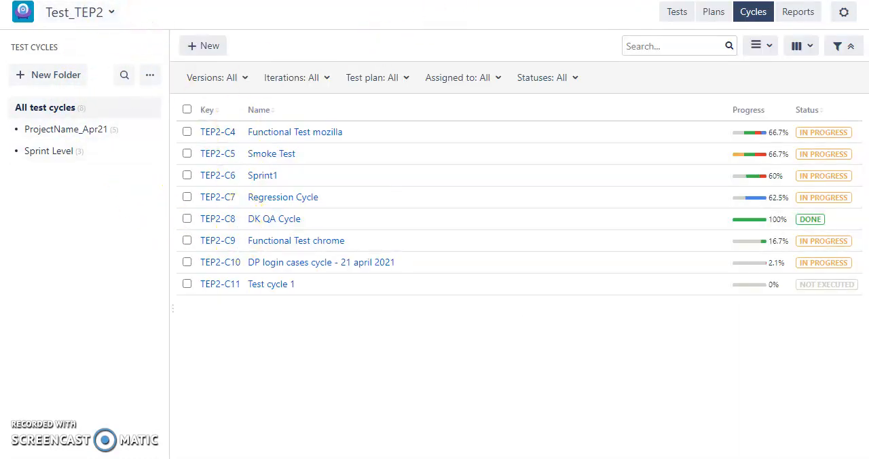
Step: Open the Login test case's traceability and look at the form for creating a new linked issue without creating one
{"action": "left_click", "coordinate": [676, 22]}
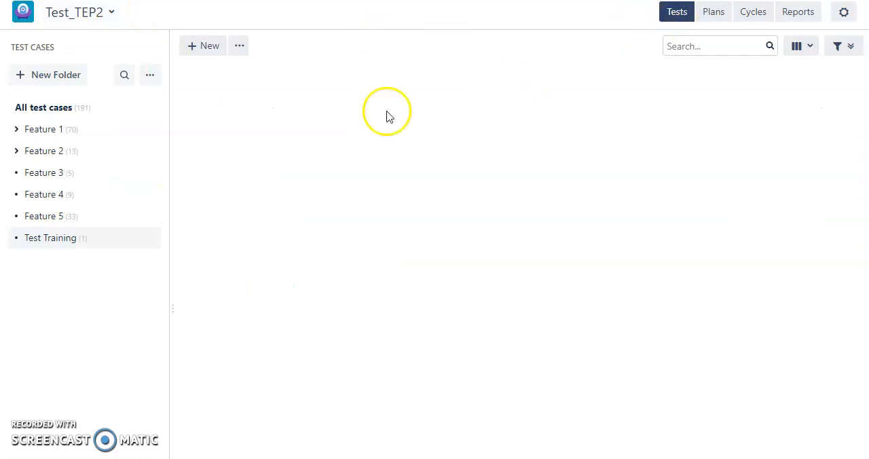
{"action": "left_click", "coordinate": [299, 159]}
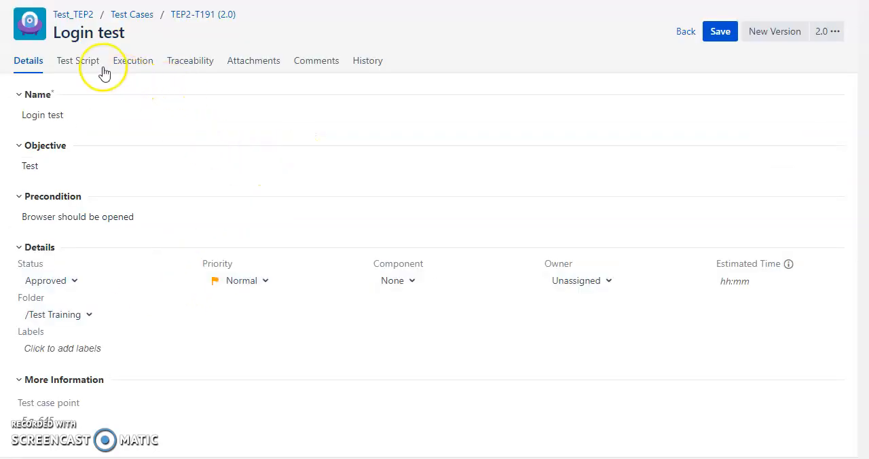
{"action": "left_click", "coordinate": [178, 63]}
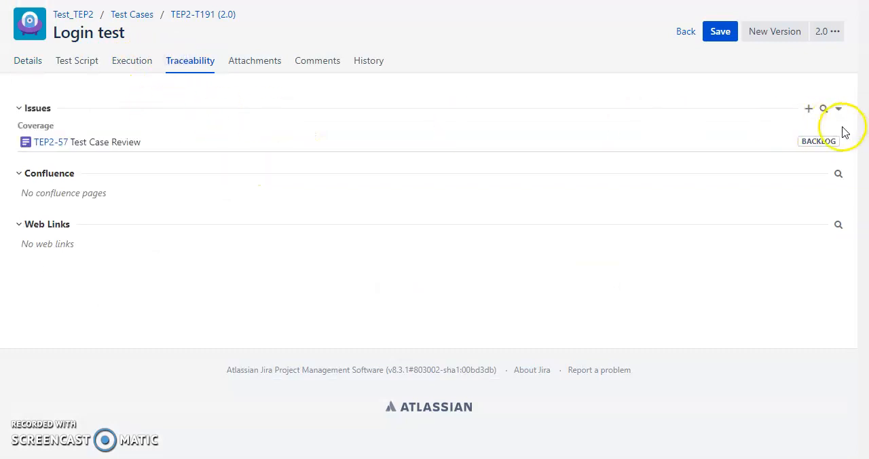
{"action": "left_click", "coordinate": [809, 110]}
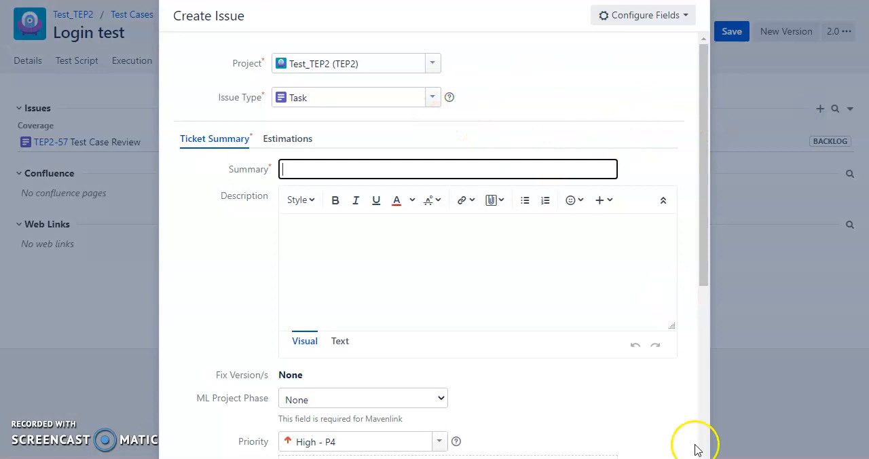
{"action": "key", "text": "Escape"}
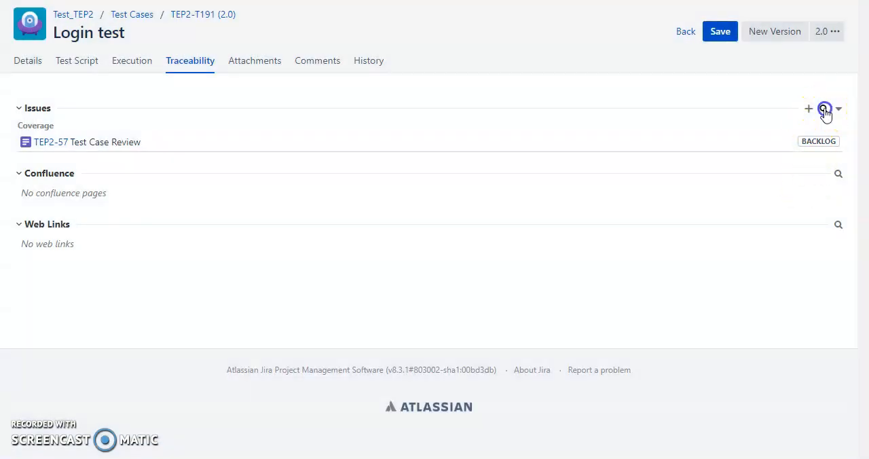
Step: Find issue TEP2-53 on the Kanban board, link it to the Login test case as coverage, and save the test case
{"action": "left_click", "coordinate": [823, 109]}
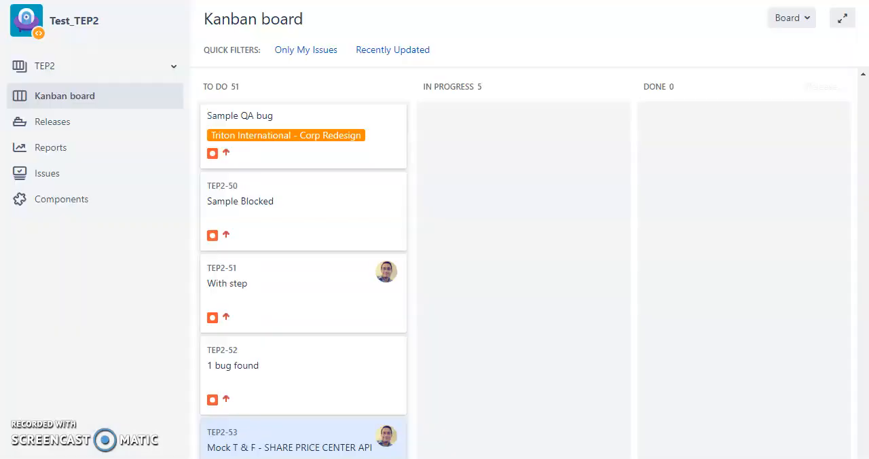
{"action": "scroll", "coordinate": [281, 224], "scroll_direction": "down", "scroll_amount": 3}
{"action": "scroll", "coordinate": [281, 252], "scroll_direction": "up", "scroll_amount": 2}
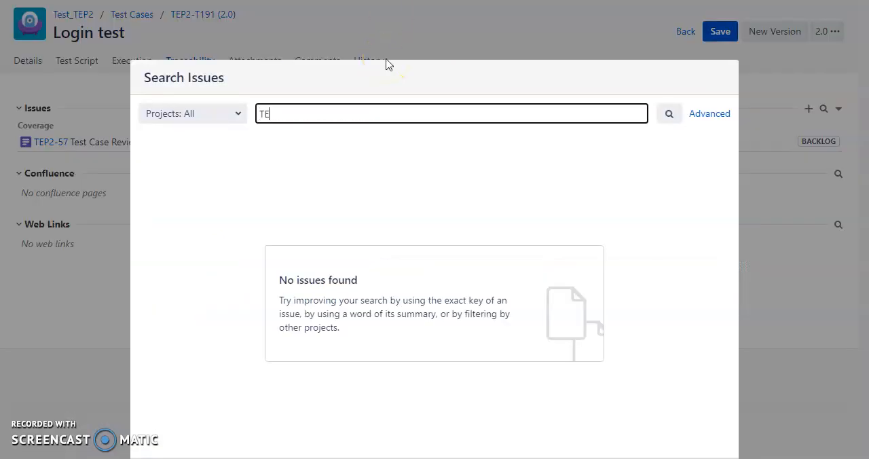
{"action": "type", "text": "3"}
{"action": "left_click", "coordinate": [152, 185]}
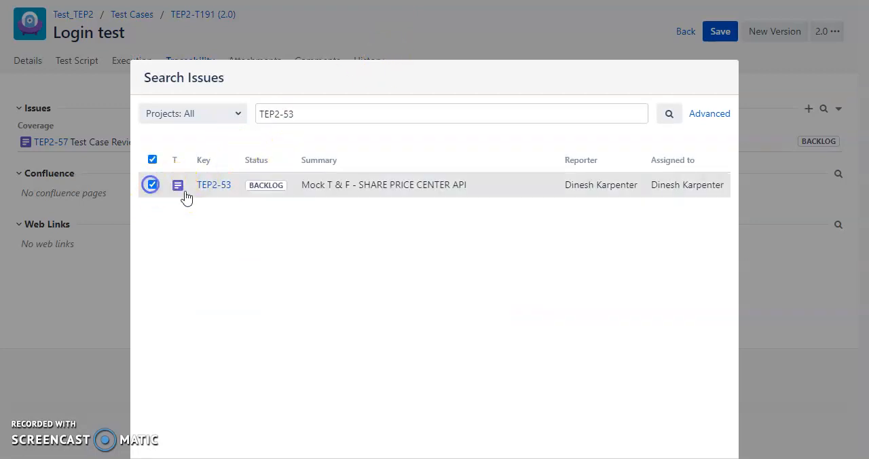
{"action": "left_click", "coordinate": [223, 186]}
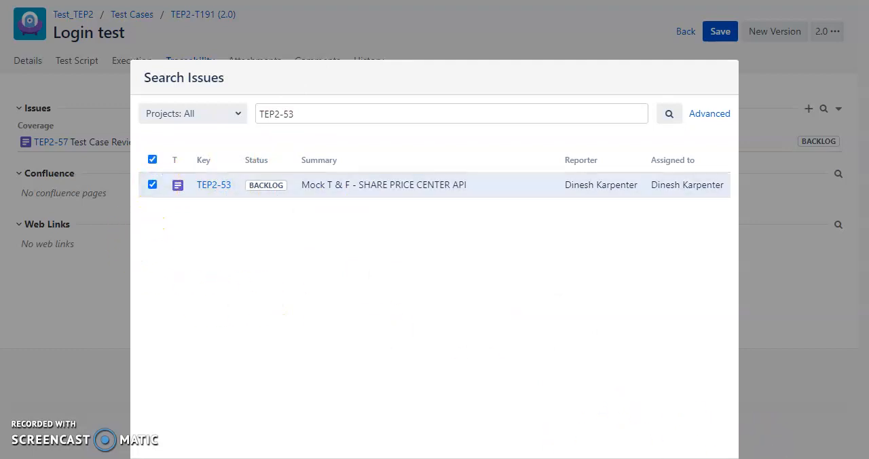
{"action": "left_click", "coordinate": [673, 456]}
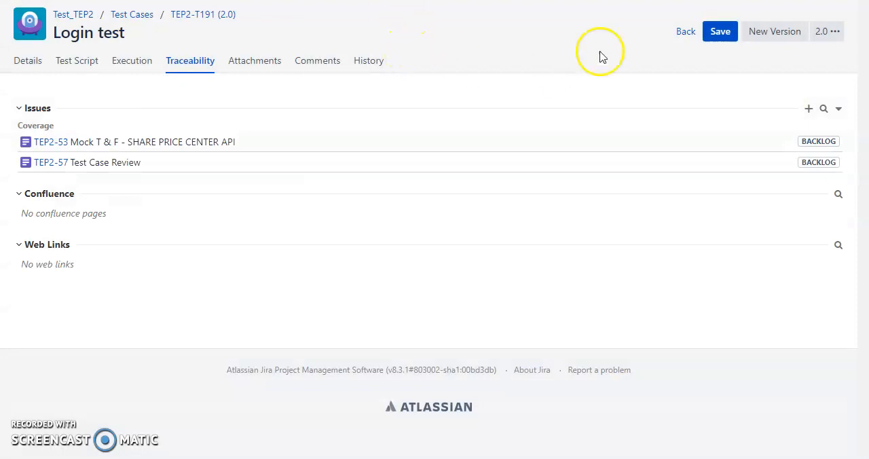
{"action": "left_click", "coordinate": [721, 34]}
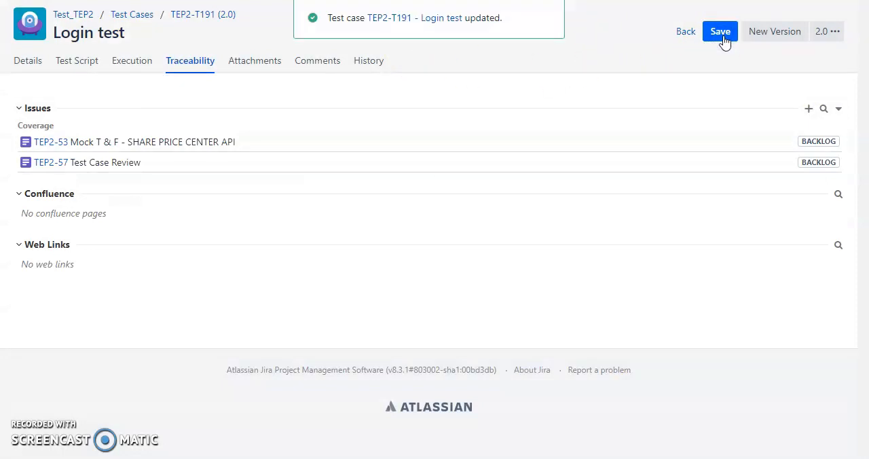
Step: Open the Login test case's execution in cycle TEP2-C11 and look through its execution details and script steps
{"action": "left_click", "coordinate": [125, 60]}
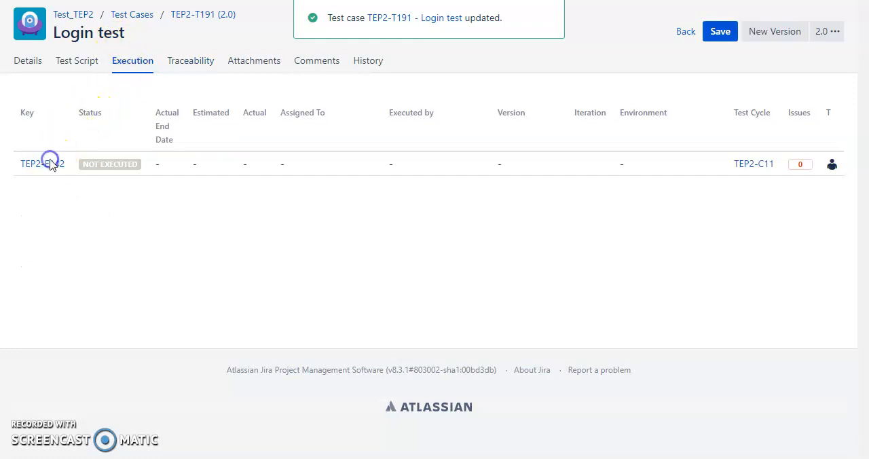
{"action": "left_click", "coordinate": [51, 164]}
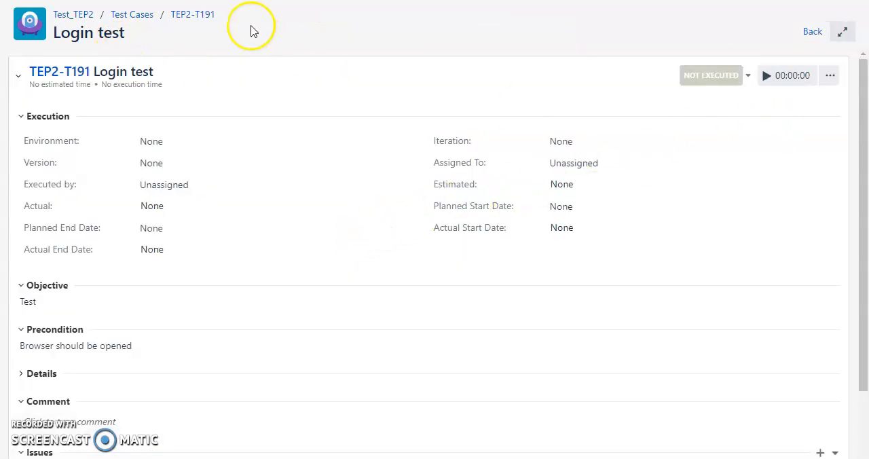
{"action": "left_click", "coordinate": [156, 25]}
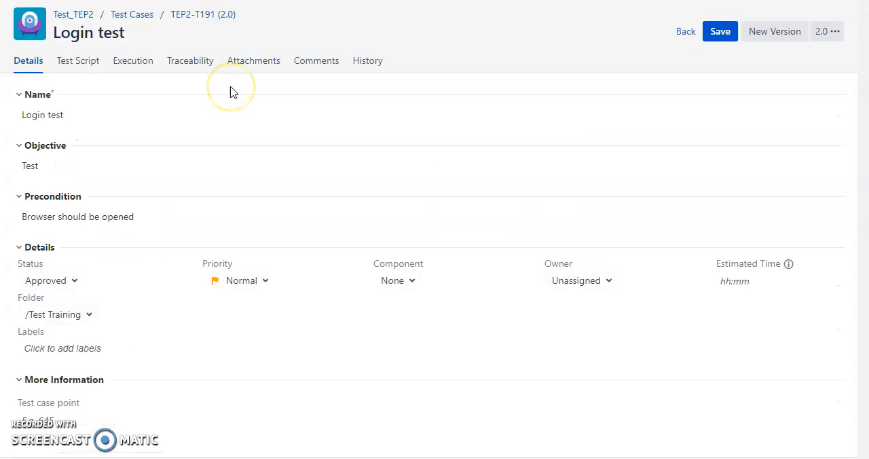
{"action": "left_click", "coordinate": [133, 62]}
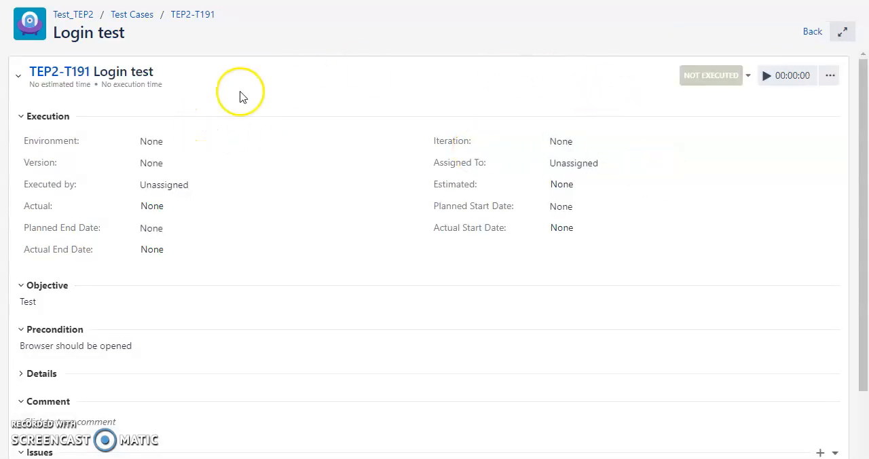
{"action": "scroll", "coordinate": [615, 192], "scroll_direction": "down", "scroll_amount": 2}
{"action": "scroll", "coordinate": [400, 196], "scroll_direction": "up", "scroll_amount": 2}
{"action": "scroll", "coordinate": [165, 168], "scroll_direction": "down", "scroll_amount": 2}
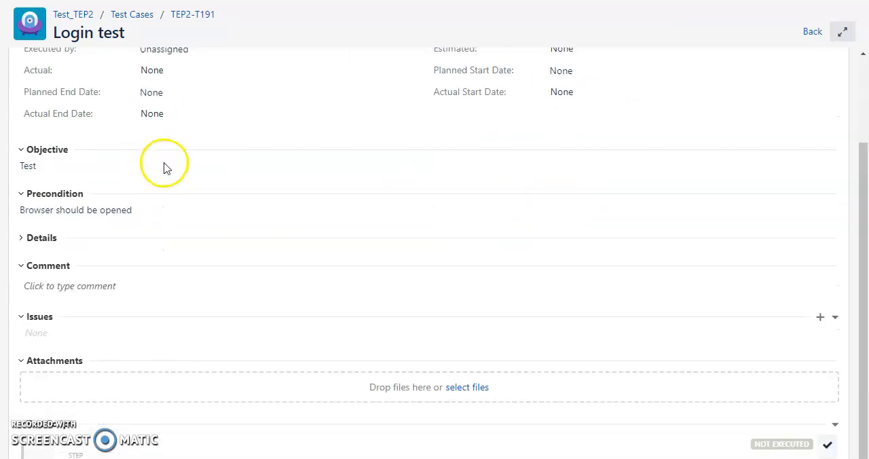
{"action": "scroll", "coordinate": [165, 169], "scroll_direction": "down", "scroll_amount": 2}
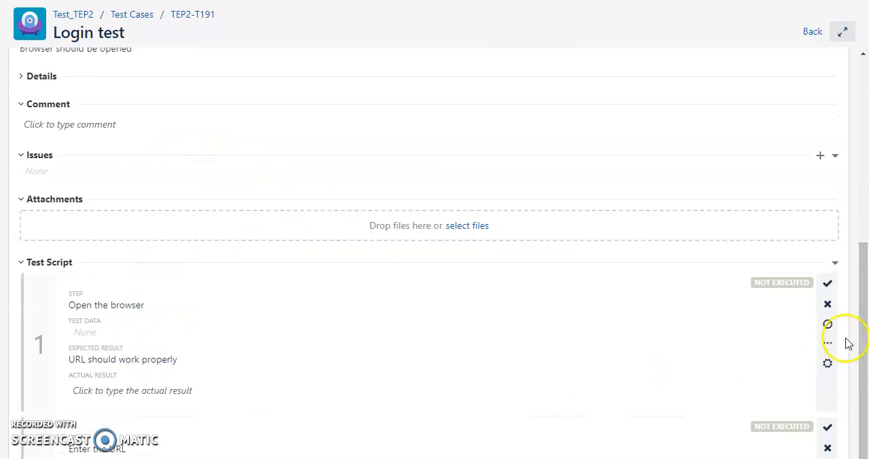
{"action": "scroll", "coordinate": [834, 289], "scroll_direction": "up", "scroll_amount": 3}
{"action": "scroll", "coordinate": [834, 289], "scroll_direction": "down", "scroll_amount": 3}
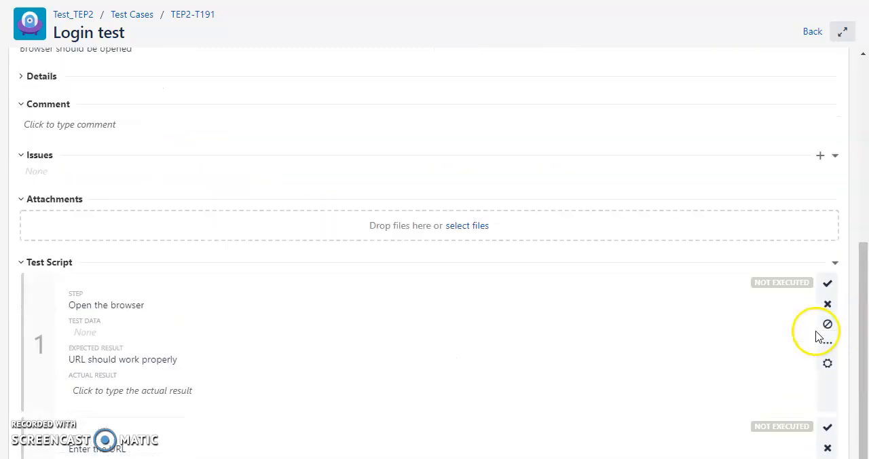
Step: Try the pass, fail and blocked results on the "Open the browser" script step and look at its additional actions
{"action": "left_click", "coordinate": [831, 285]}
{"action": "left_click", "coordinate": [830, 305]}
{"action": "left_click", "coordinate": [828, 327]}
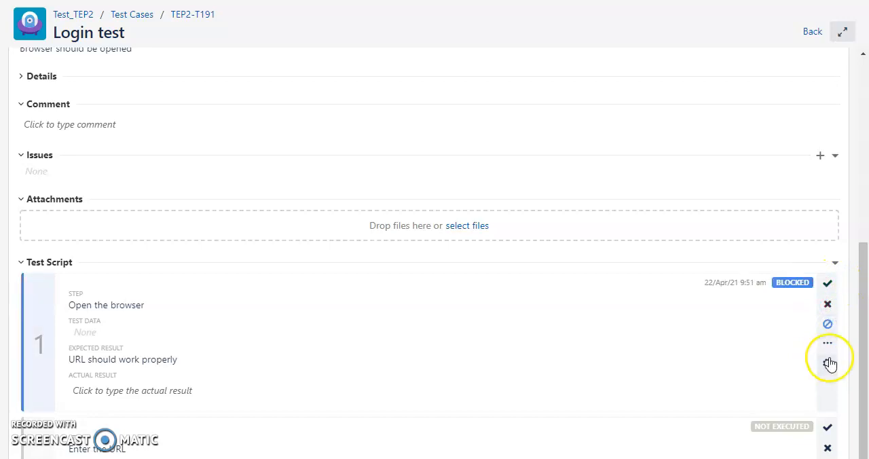
{"action": "left_click", "coordinate": [829, 345]}
{"action": "left_click", "coordinate": [832, 347]}
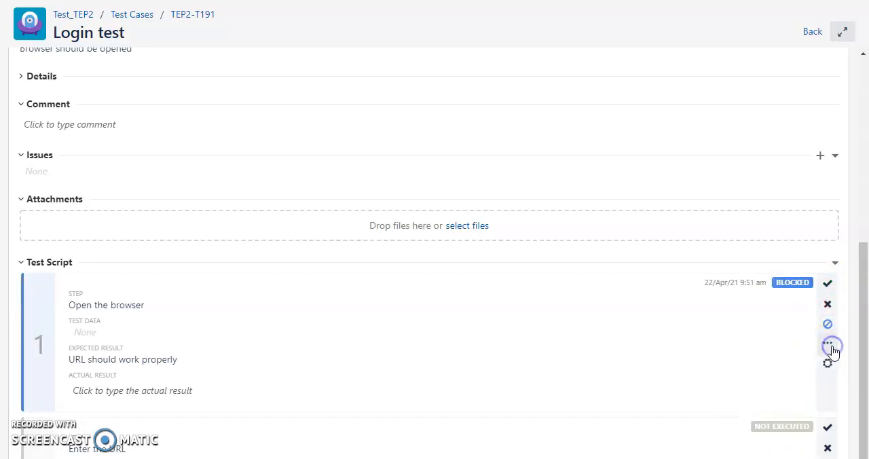
{"action": "left_click", "coordinate": [829, 363]}
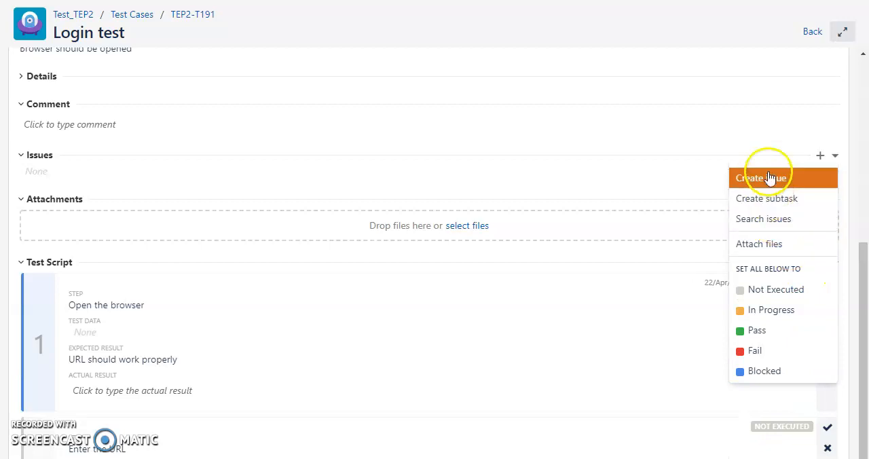
{"action": "left_click", "coordinate": [631, 285]}
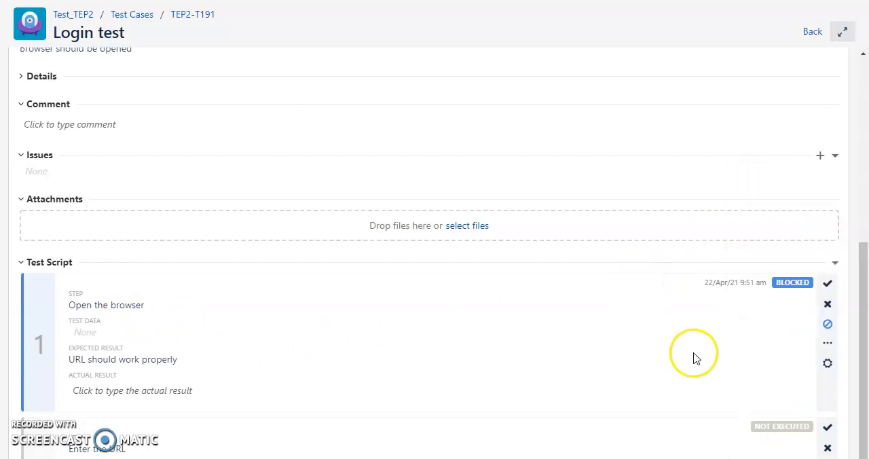
Step: Set the Login test's overall execution status to In Progress
{"action": "scroll", "coordinate": [570, 370], "scroll_direction": "up", "scroll_amount": 5}
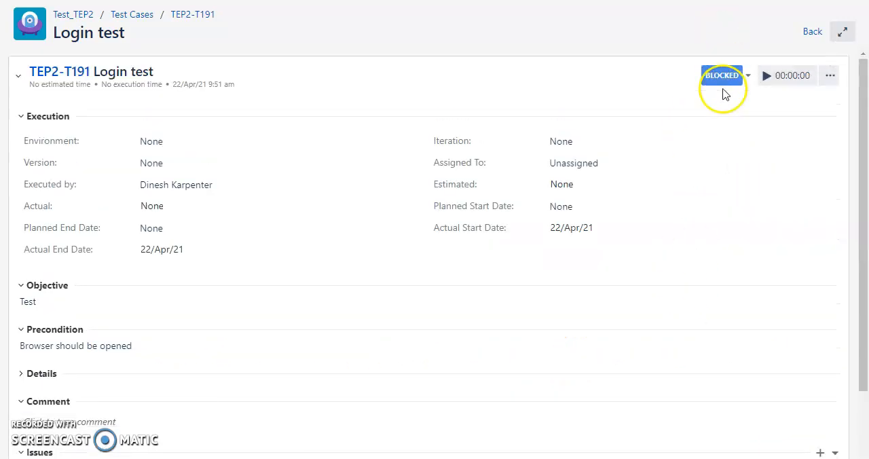
{"action": "left_click", "coordinate": [739, 83]}
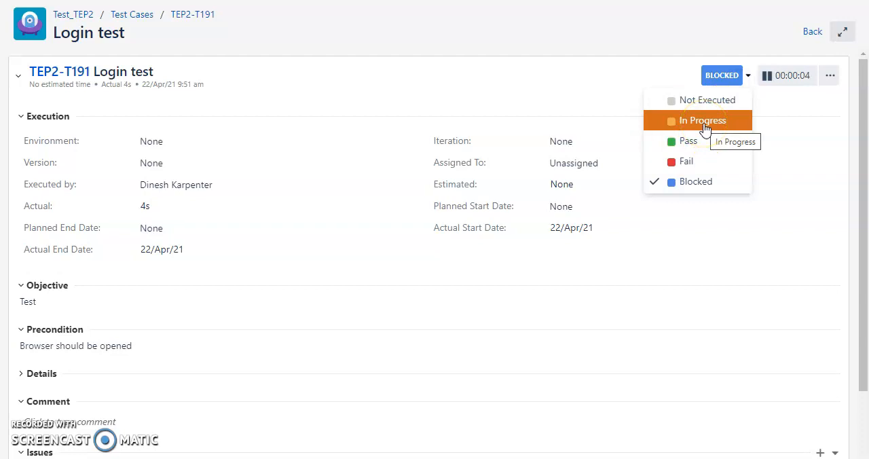
{"action": "left_click", "coordinate": [703, 123]}
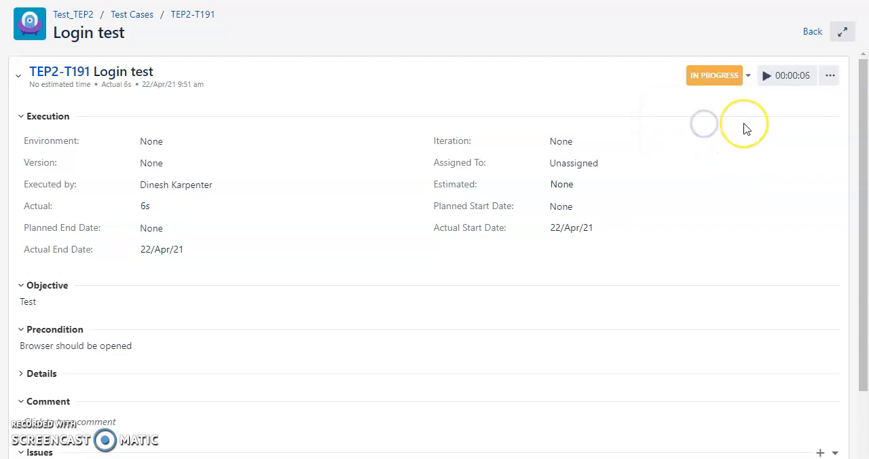
Step: Mark the "Open the browser" script step as failed and the "Enter the URL" step as passed
{"action": "scroll", "coordinate": [746, 129], "scroll_direction": "down", "scroll_amount": 5}
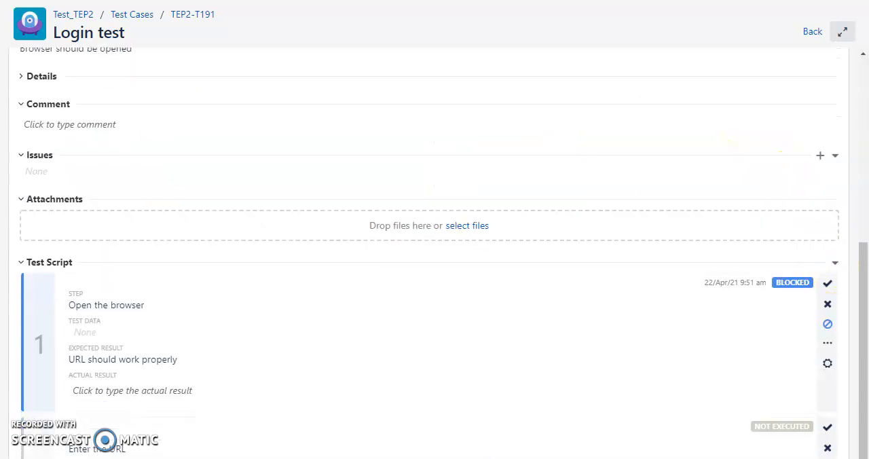
{"action": "left_click", "coordinate": [826, 306]}
{"action": "left_click", "coordinate": [827, 427]}
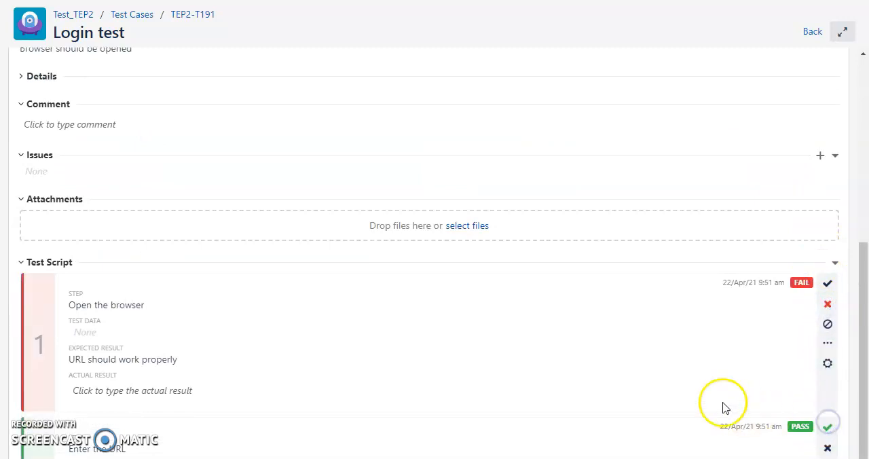
{"action": "scroll", "coordinate": [720, 405], "scroll_direction": "up", "scroll_amount": 5}
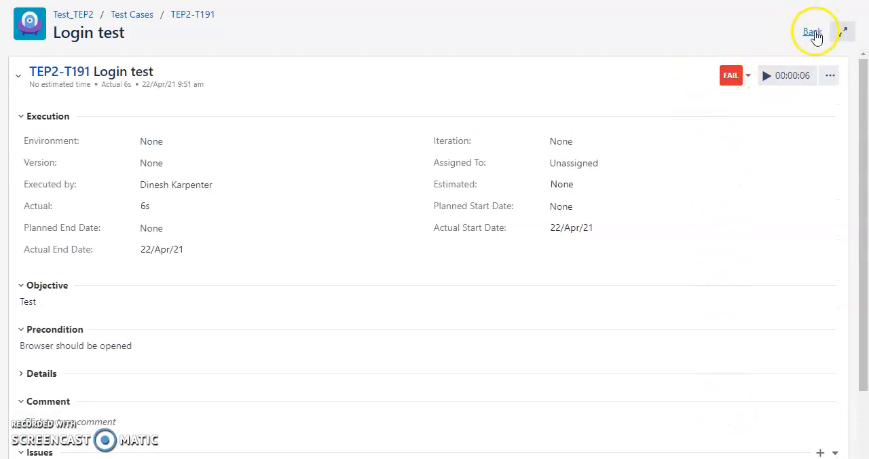
Step: Set the Login test's actual execution time to 10:00 and save it
{"action": "left_click", "coordinate": [830, 76]}
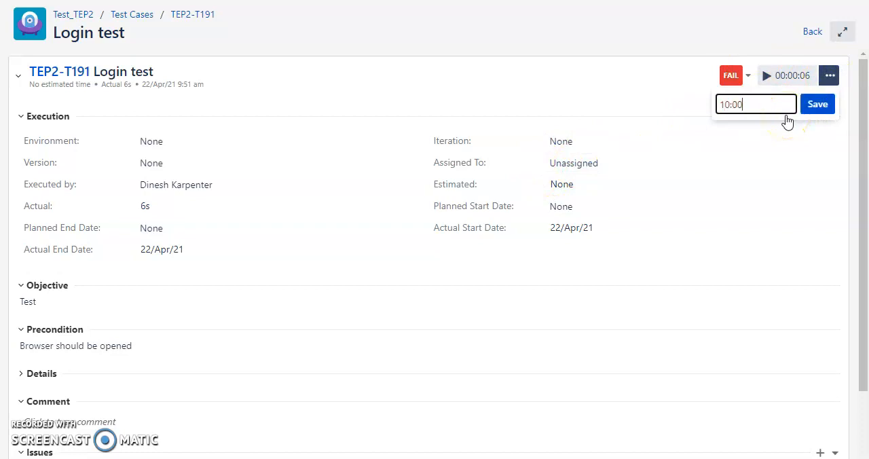
{"action": "left_click", "coordinate": [811, 106]}
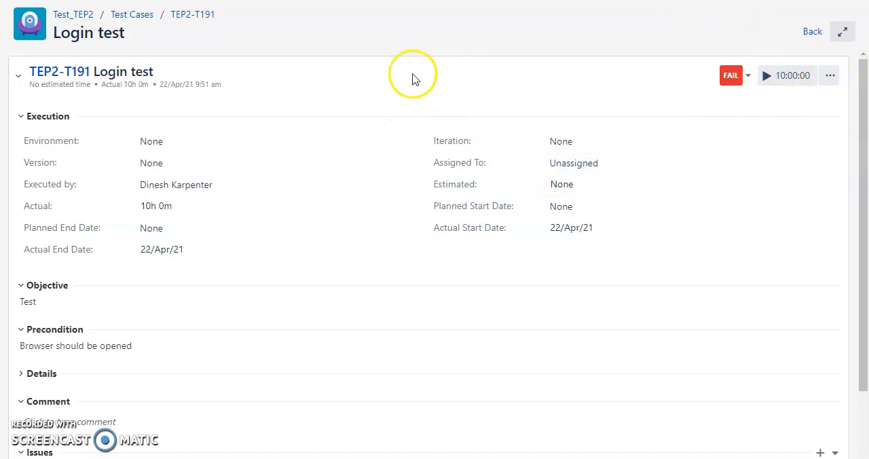
{"action": "scroll", "coordinate": [514, 186], "scroll_direction": "down", "scroll_amount": 4}
{"action": "scroll", "coordinate": [692, 102], "scroll_direction": "up", "scroll_amount": 4}
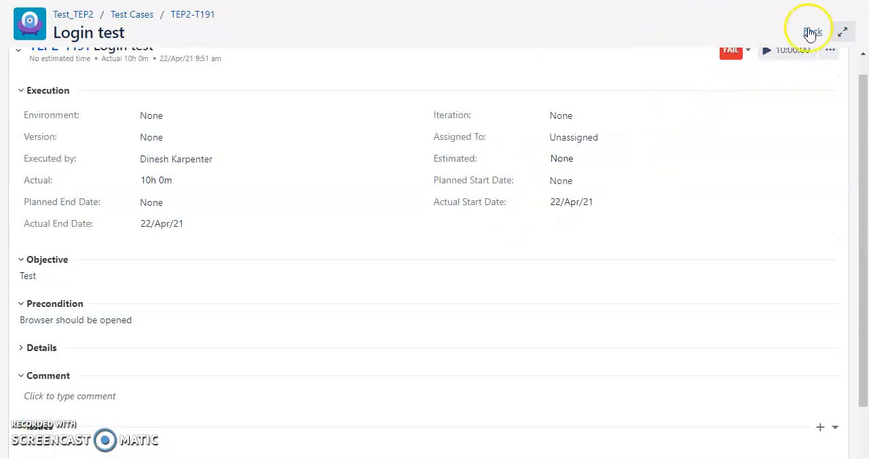
Step: Return to the Login test case and check the status, end date and linked issues of its execution record
{"action": "left_click", "coordinate": [813, 31]}
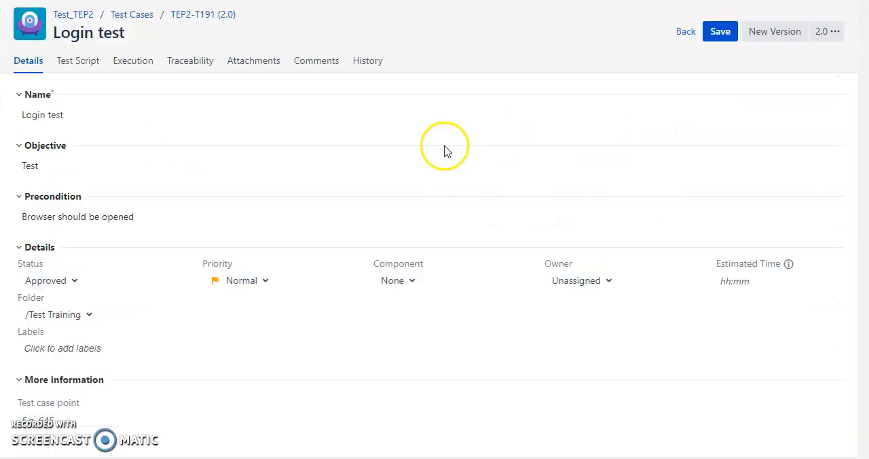
{"action": "left_click", "coordinate": [149, 70]}
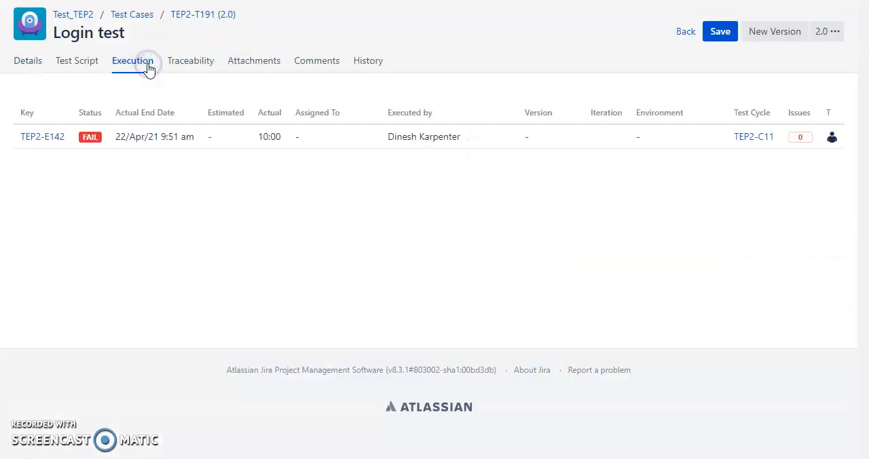
{"action": "double_click", "coordinate": [133, 137]}
{"action": "left_click", "coordinate": [435, 208]}
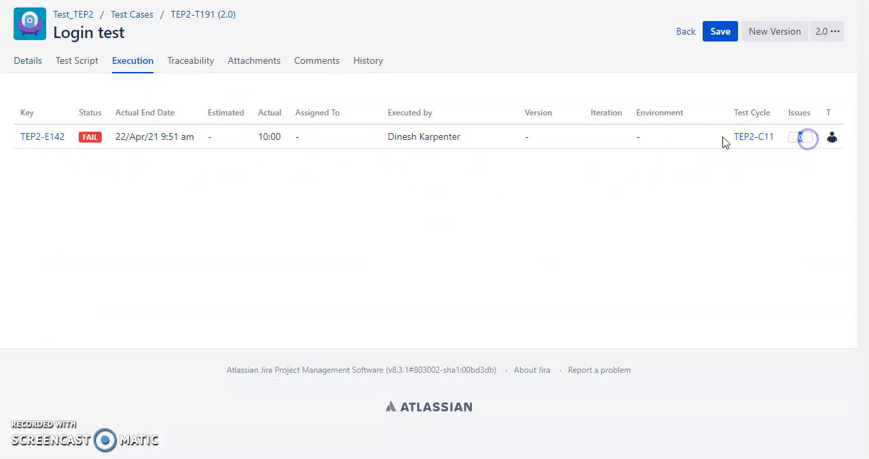
Step: Reopen the Login test case from the test list, then look over its execution record and the project's open issues
{"action": "left_click", "coordinate": [685, 31]}
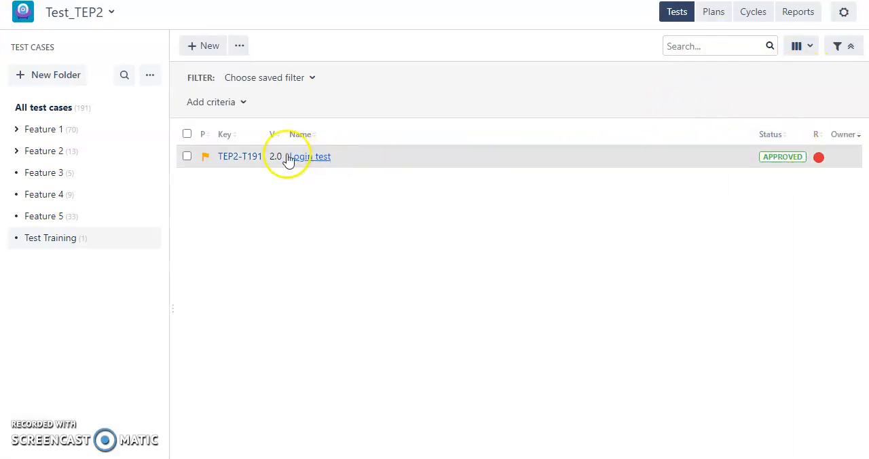
{"action": "left_click", "coordinate": [320, 159]}
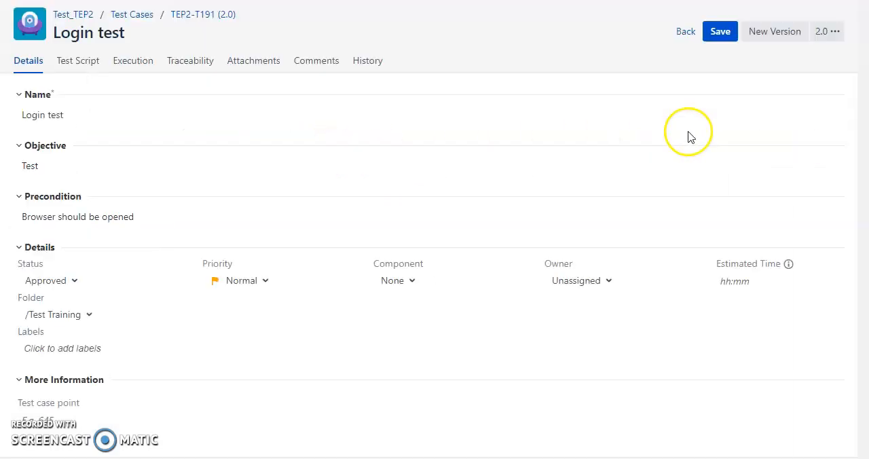
{"action": "left_click", "coordinate": [271, 62]}
{"action": "left_click", "coordinate": [147, 61]}
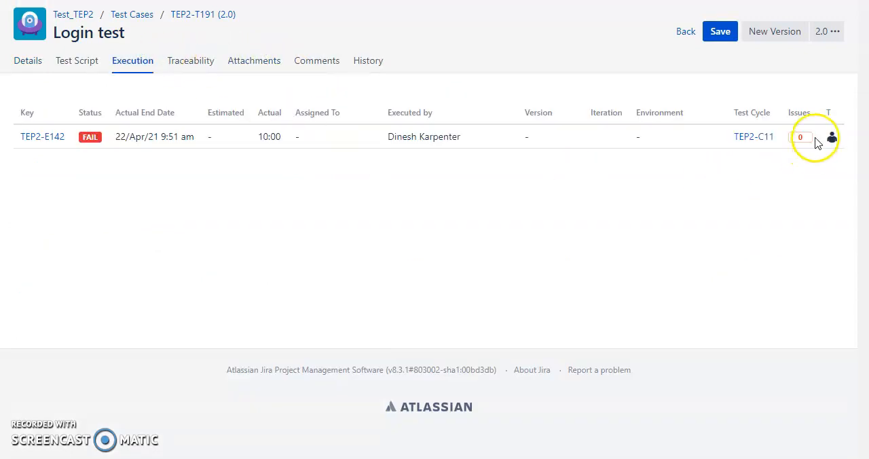
{"action": "left_click", "coordinate": [90, 63]}
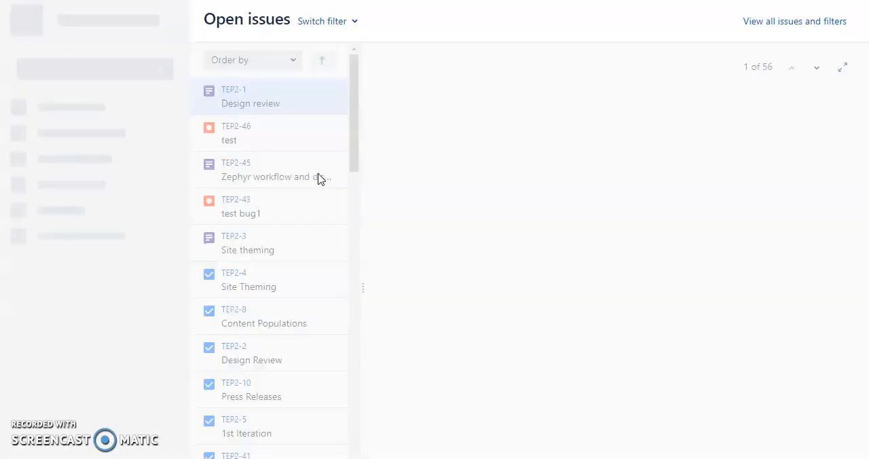
{"action": "left_click", "coordinate": [268, 109]}
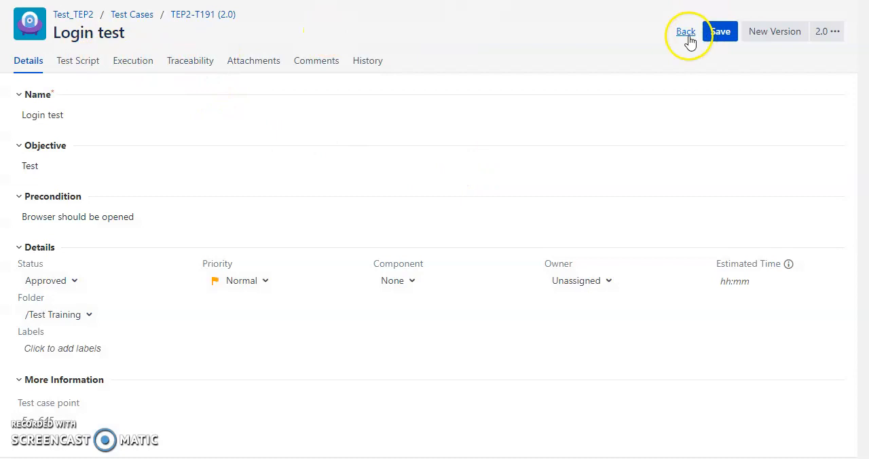
Step: Save the Login test case and select it in the Test Training folder's list
{"action": "left_click", "coordinate": [726, 33]}
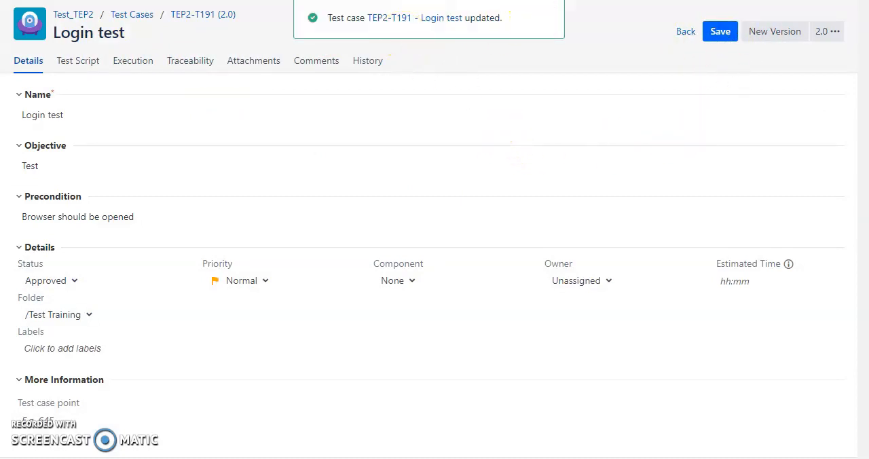
{"action": "left_click", "coordinate": [686, 31]}
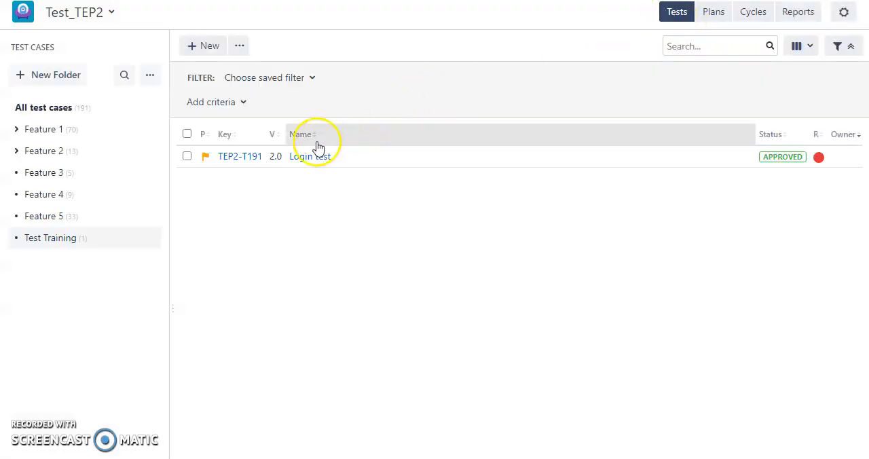
{"action": "left_click", "coordinate": [187, 156]}
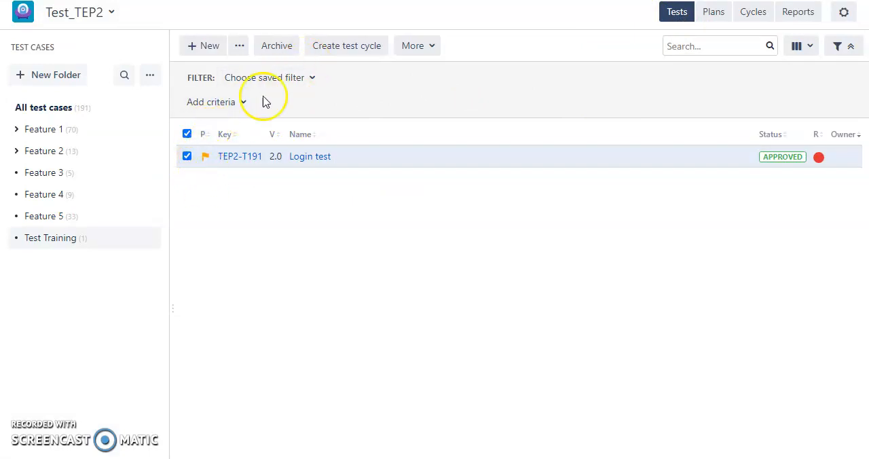
Step: Check the test cycles' progress and generate the Test execution results (summary) report for project TEP2
{"action": "left_click", "coordinate": [757, 13]}
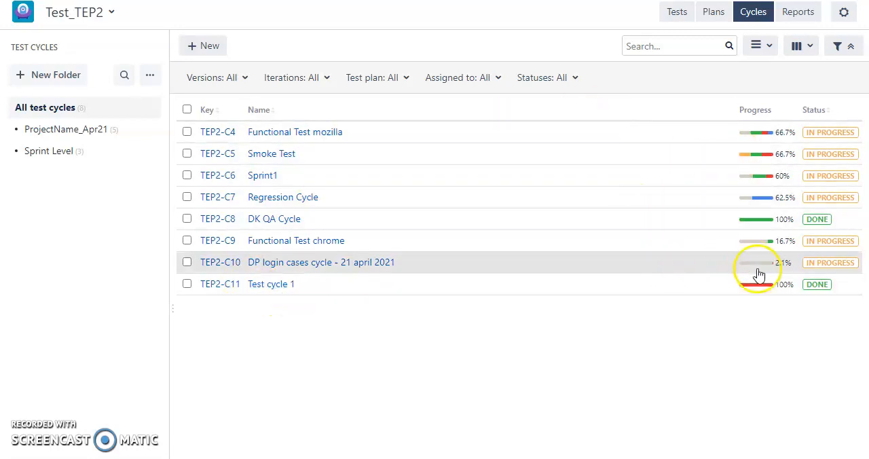
{"action": "left_click", "coordinate": [799, 14]}
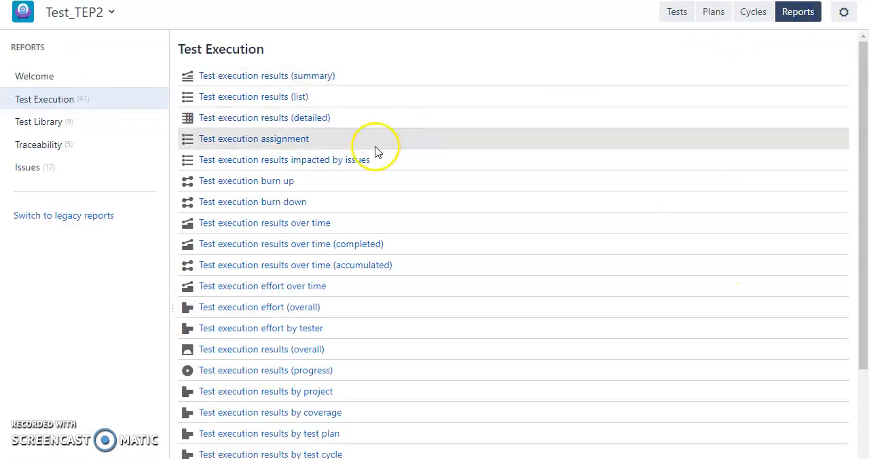
{"action": "left_click", "coordinate": [259, 80]}
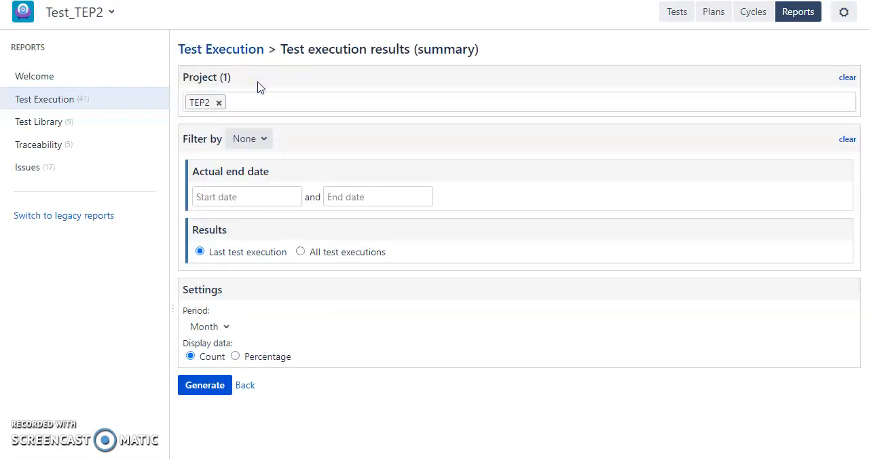
{"action": "left_click", "coordinate": [200, 385]}
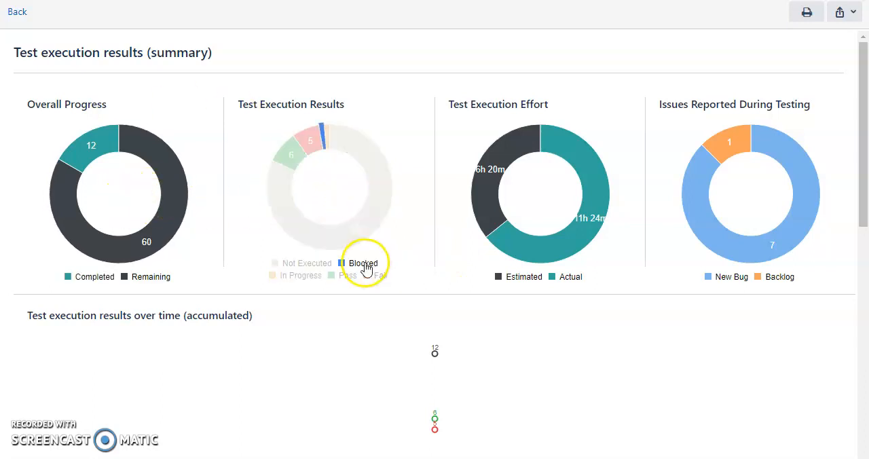
Step: Look through the summary report's charts down to the issues reported over time, and return to the project's test cases
{"action": "scroll", "coordinate": [259, 335], "scroll_direction": "down", "scroll_amount": 4}
{"action": "scroll", "coordinate": [259, 336], "scroll_direction": "down", "scroll_amount": 12}
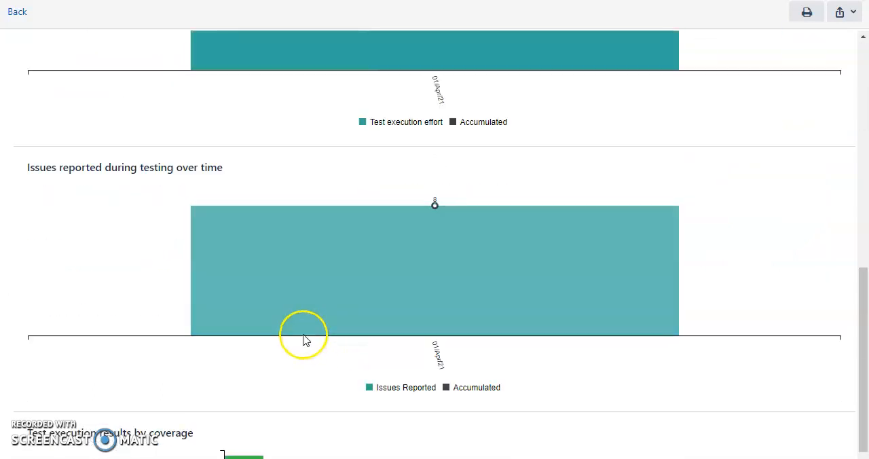
{"action": "scroll", "coordinate": [262, 326], "scroll_direction": "up", "scroll_amount": 15}
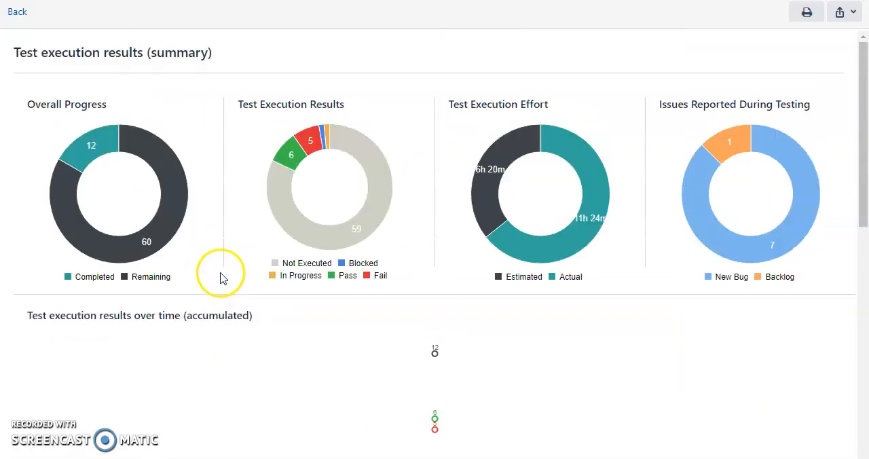
{"action": "left_click", "coordinate": [17, 13]}
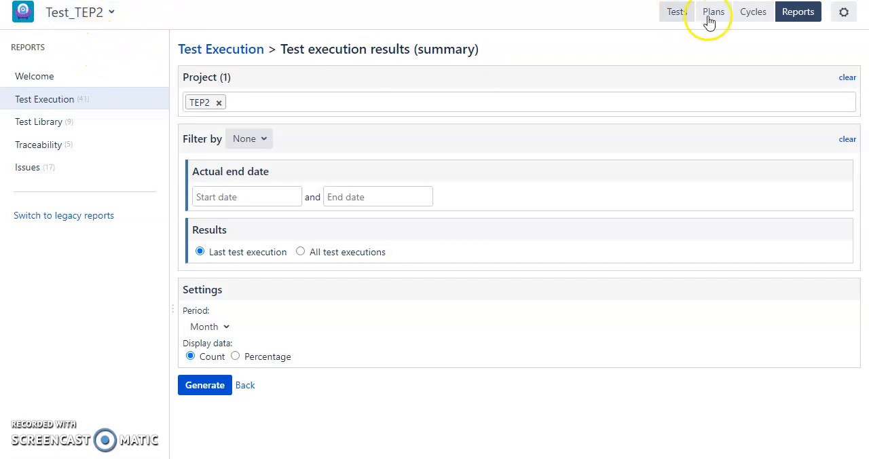
{"action": "left_click", "coordinate": [677, 12]}
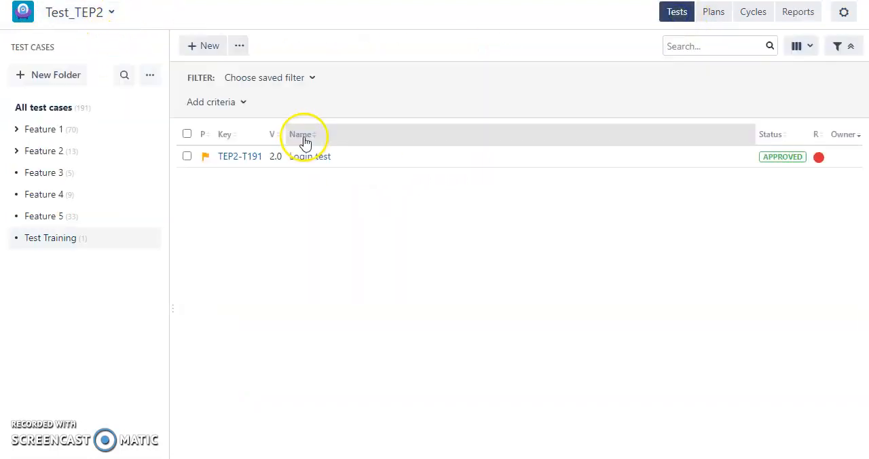
Step: Open the Login test case, review its script, execution, traceability and attachments, and go back to the test case list
{"action": "left_click", "coordinate": [249, 157]}
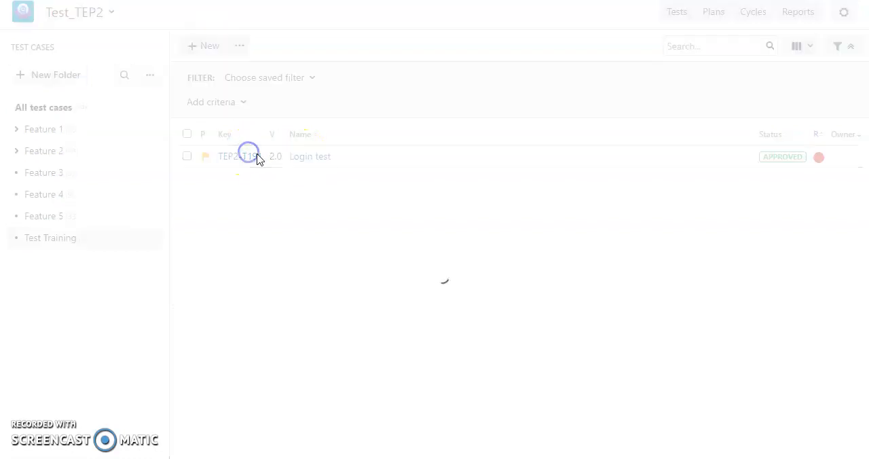
{"action": "left_click", "coordinate": [78, 63]}
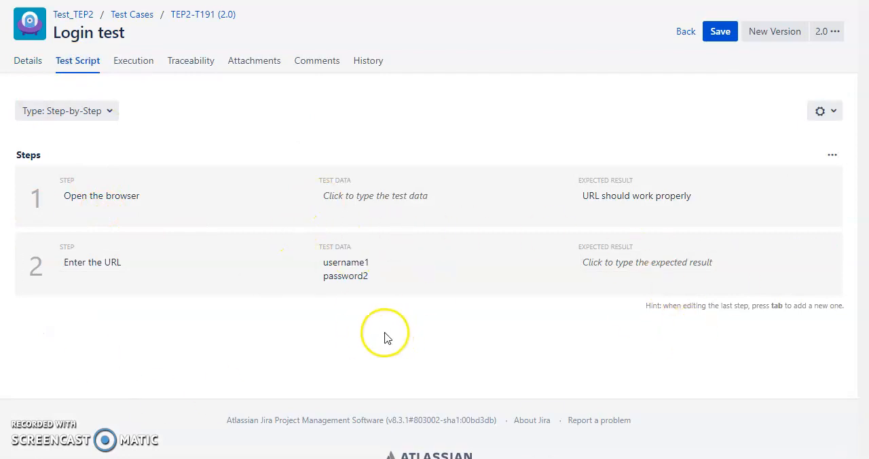
{"action": "left_click", "coordinate": [147, 58]}
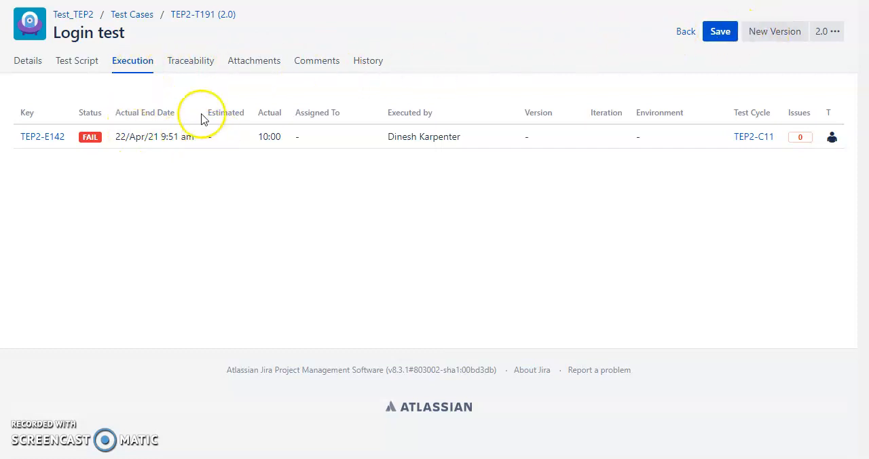
{"action": "left_click", "coordinate": [196, 63]}
{"action": "left_click", "coordinate": [252, 65]}
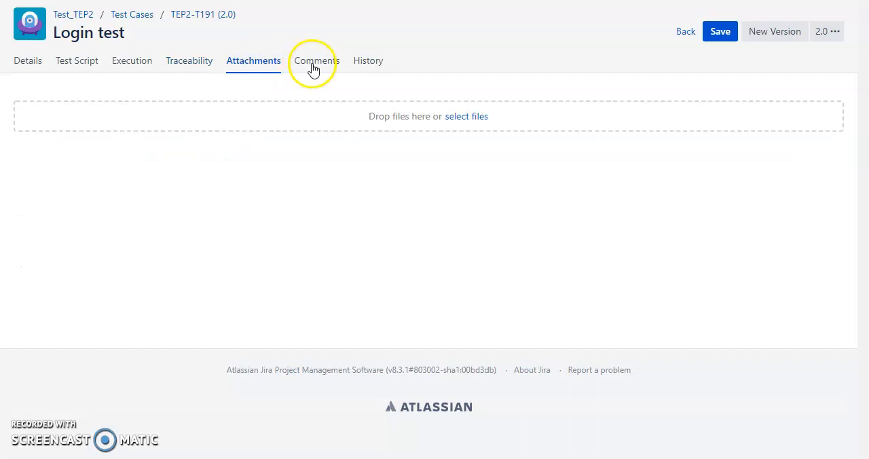
{"action": "left_click", "coordinate": [124, 18]}
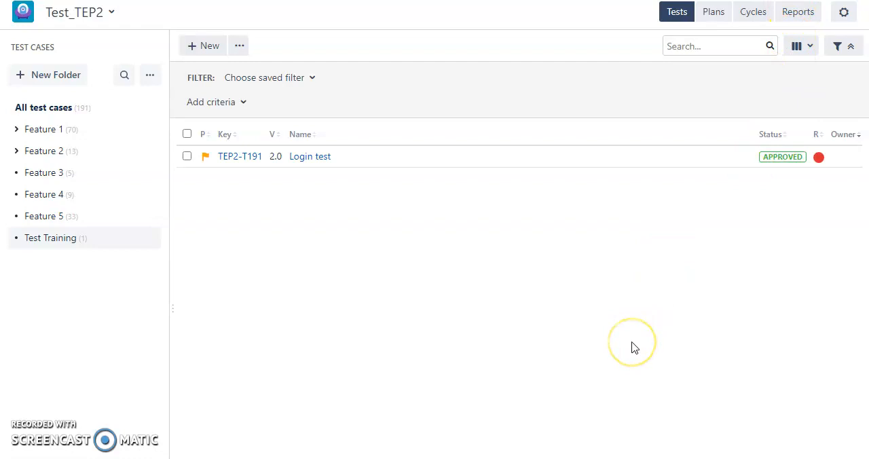
Step: Switch to the Notepad notes and add the item "1. Test plan" with a blank line below the heading
{"action": "key", "text": "alt+Tab"}
{"action": "left_click", "coordinate": [504, 379]}
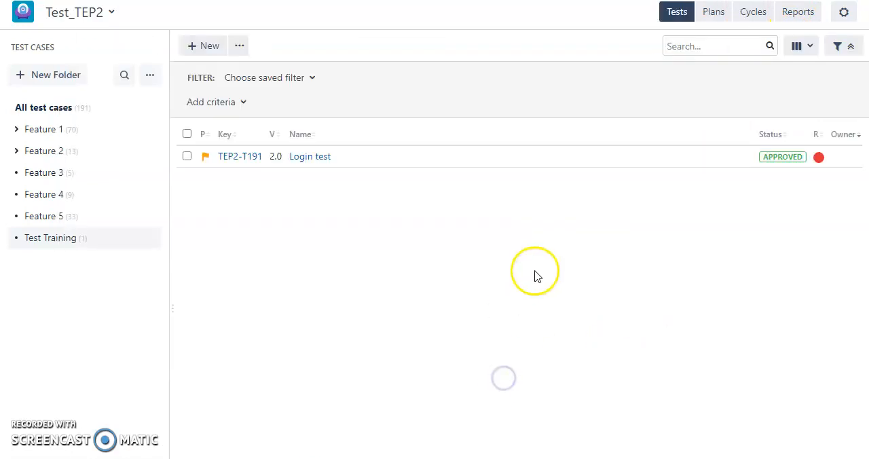
{"action": "key", "text": "alt+Tab"}
{"action": "left_click", "coordinate": [535, 185]}
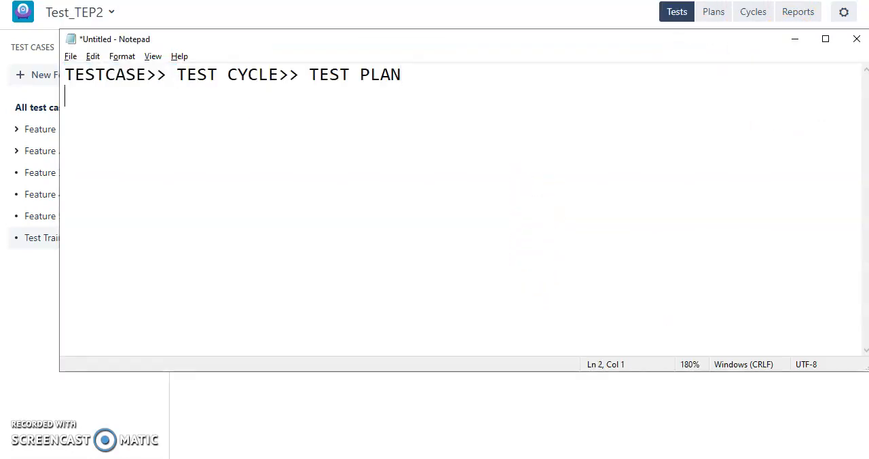
{"action": "type", "text": "1. Test plk"}
{"action": "key", "text": "BackSpace"}
{"action": "type", "text": "an"}
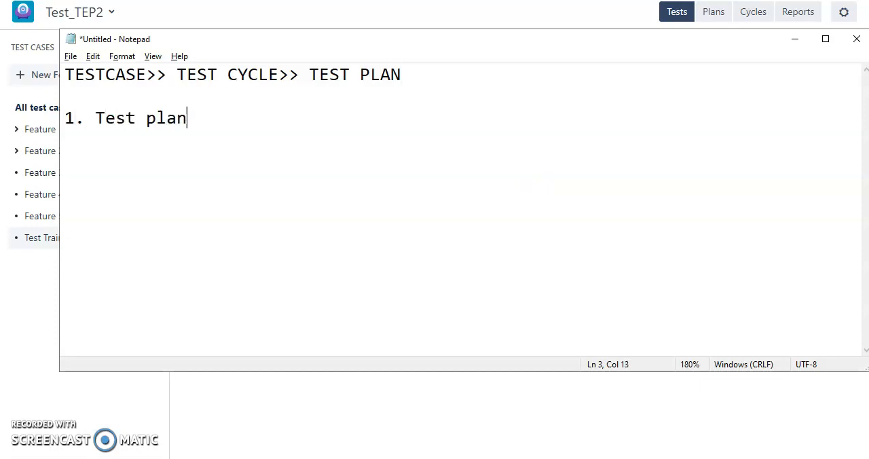
{"action": "type", "text": " 2. tg"}
Step: Add the items "2. test cycle" and "3. test cases - feature" on separate lines below the first item
{"action": "key", "text": "BackSpace"}
{"action": "key", "text": "BackSpace"}
{"action": "type", "text": "test cycle"}
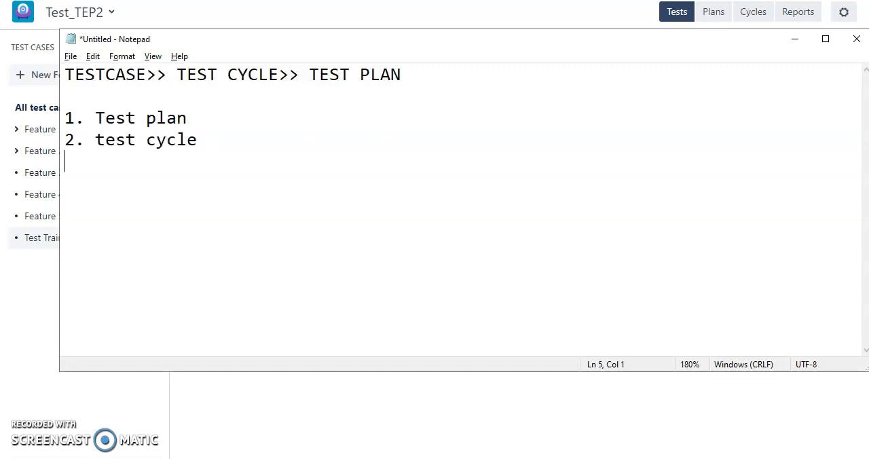
{"action": "type", "text": " 3. test ca"}
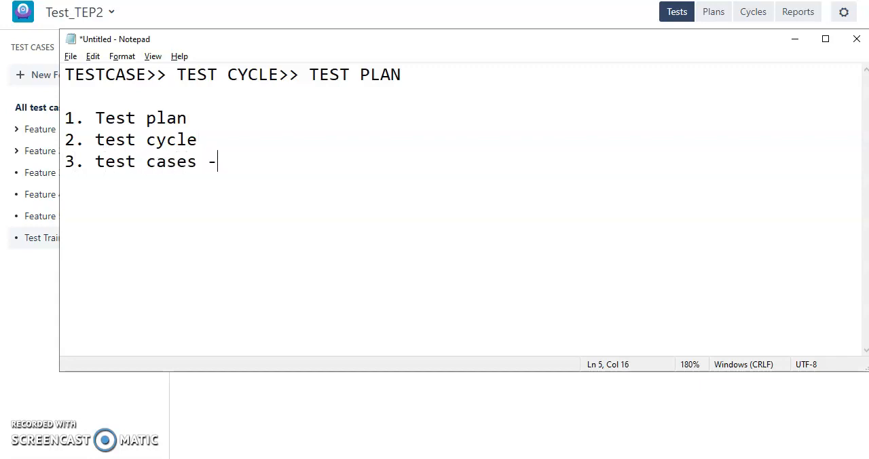
{"action": "type", "text": "ses - featu"}
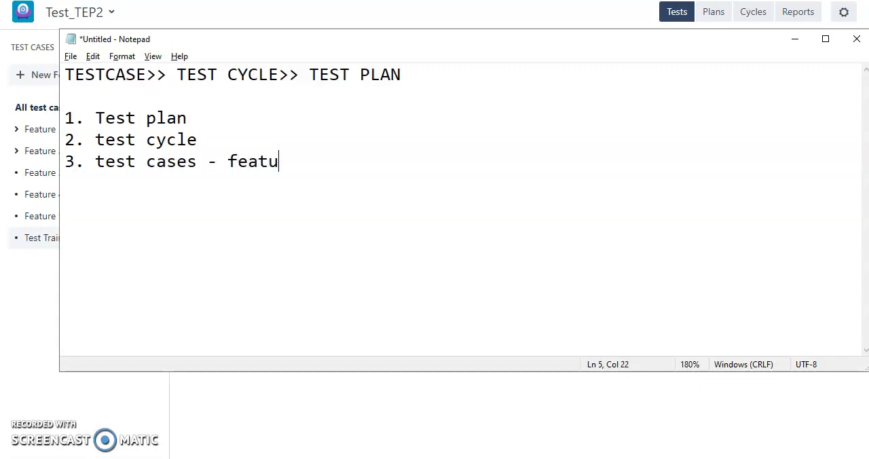
{"action": "key", "text": "BackSpace"}
{"action": "key", "text": "BackSpace"}
Step: Append ">> test cases" to the "2. test cycle" line
{"action": "left_click", "coordinate": [328, 124]}
{"action": "left_click", "coordinate": [321, 135]}
{"action": "type", "text": ">> test cases"}
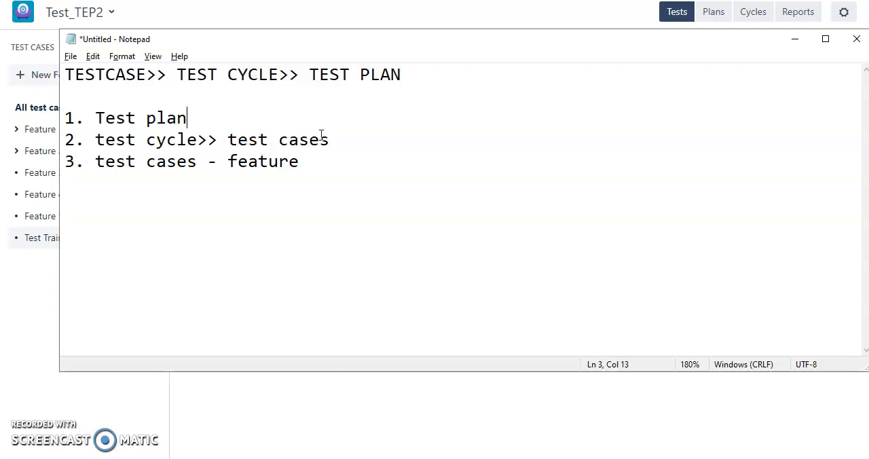
{"action": "type", "text": ">> test cyccle"}
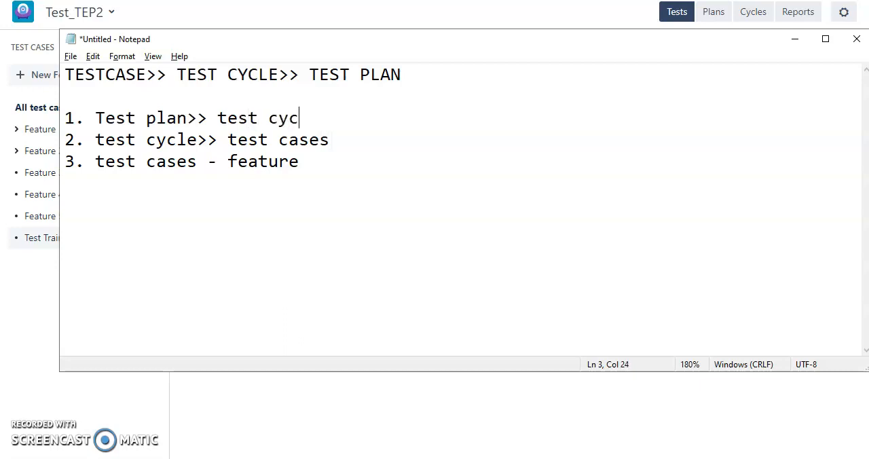
Step: Extend the "1. Test plan" line with ">> test cycle>>testcases"
{"action": "key", "text": "BackSpace"}
{"action": "key", "text": "BackSpace"}
{"action": "key", "text": "BackSpace"}
{"action": "type", "text": "le>>testcases"}
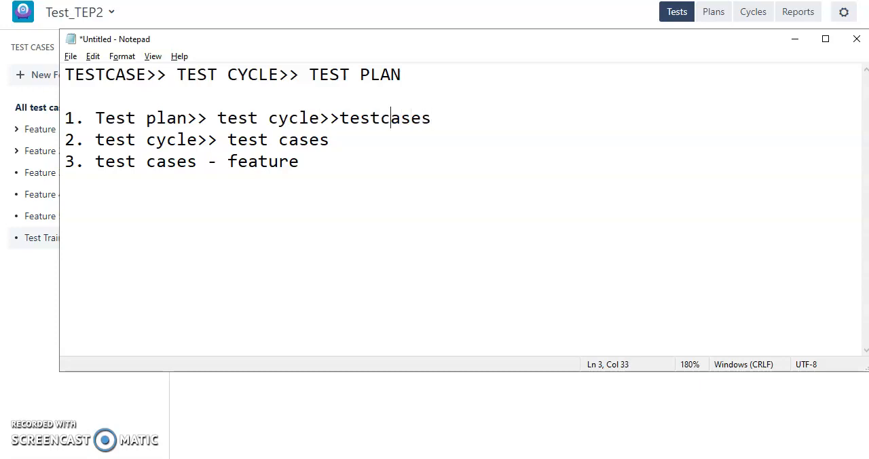
Step: Go over the test cycle and testcases parts of the first item, and return to the Test Training folder's test list
{"action": "key", "text": "Left"}
{"action": "key", "text": "Left"}
{"action": "key", "text": "Left"}
{"action": "key", "text": "Left"}
{"action": "key", "text": "Left"}
{"action": "key", "text": "Left"}
{"action": "key", "text": "Left"}
{"action": "key", "text": "Left"}
{"action": "key", "text": "Left"}
{"action": "key", "text": "Left"}
{"action": "key", "text": "Left"}
{"action": "key", "text": "Left"}
{"action": "left_click", "coordinate": [239, 116]}
{"action": "left_click_drag", "start_coordinate": [350, 118], "coordinate": [443, 119]}
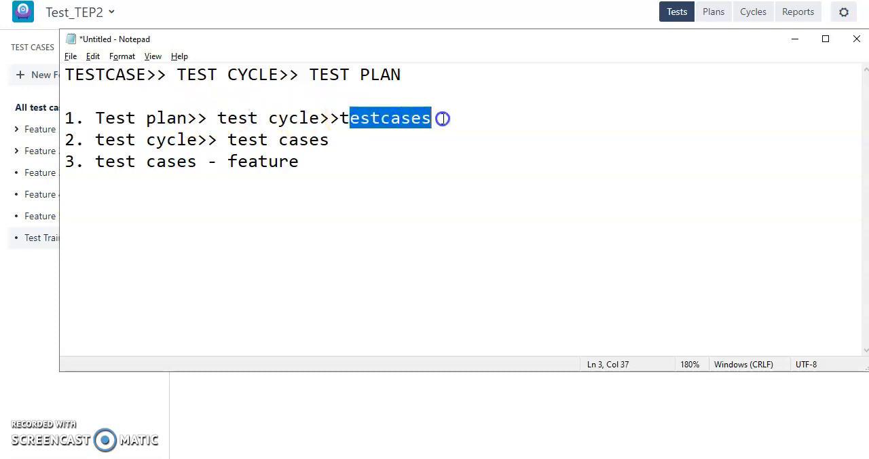
{"action": "left_click", "coordinate": [301, 123]}
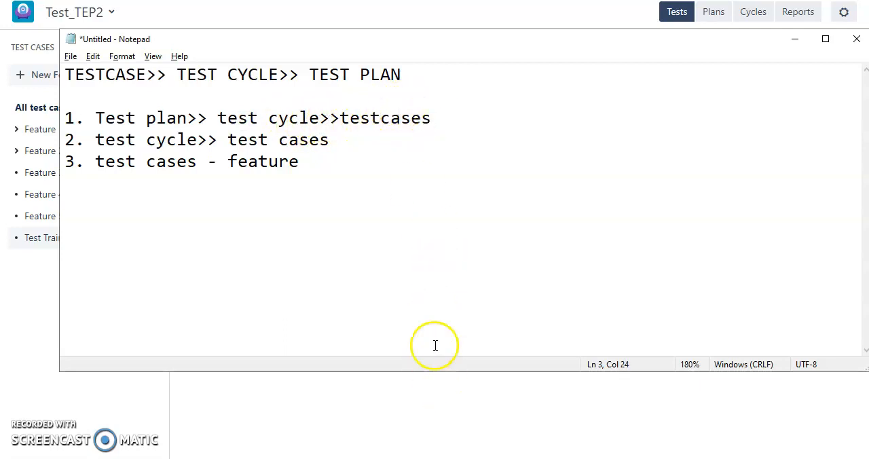
{"action": "left_click_drag", "start_coordinate": [329, 127], "coordinate": [418, 130]}
{"action": "left_click", "coordinate": [421, 129]}
{"action": "left_click", "coordinate": [438, 119]}
{"action": "left_click", "coordinate": [364, 401]}
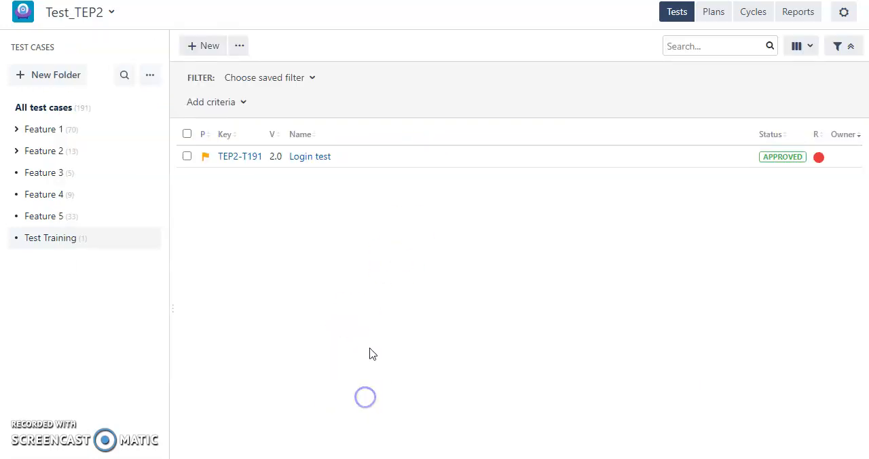